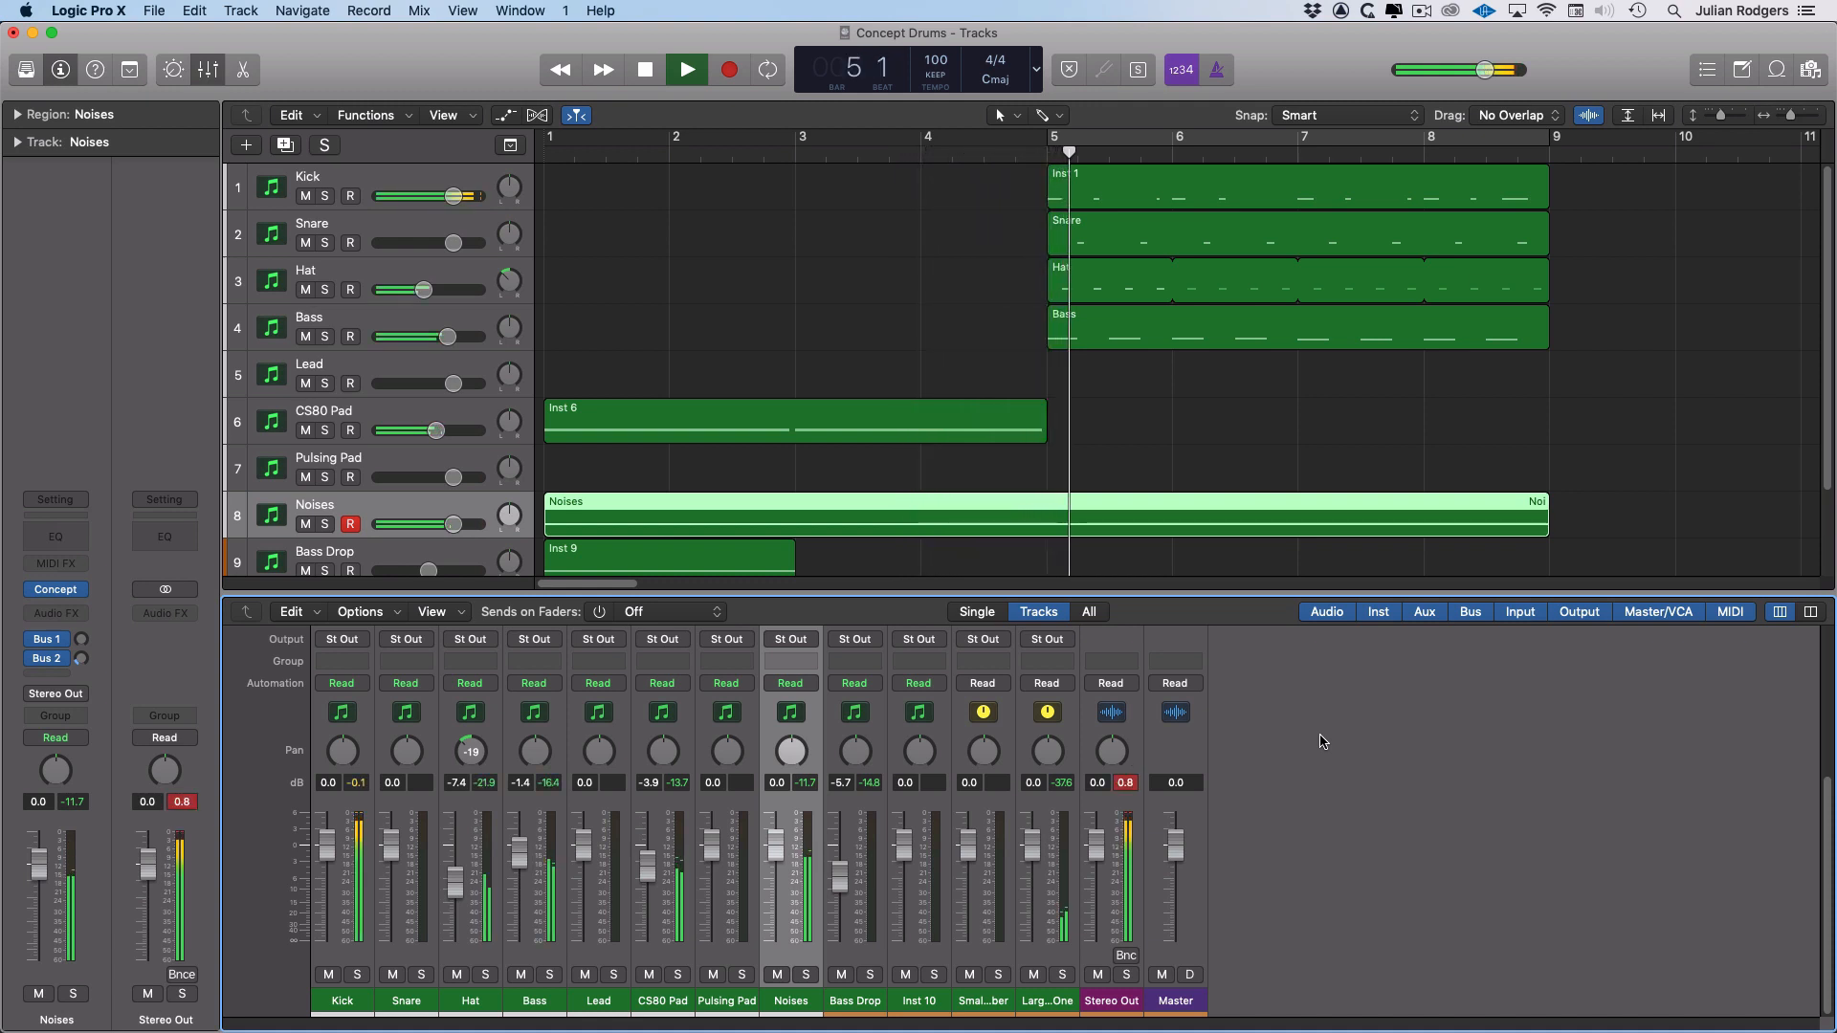
# Step: Play back the looped section from bar 5 through bar 8, stop it and turn cycle mode off
pyautogui.press('c')
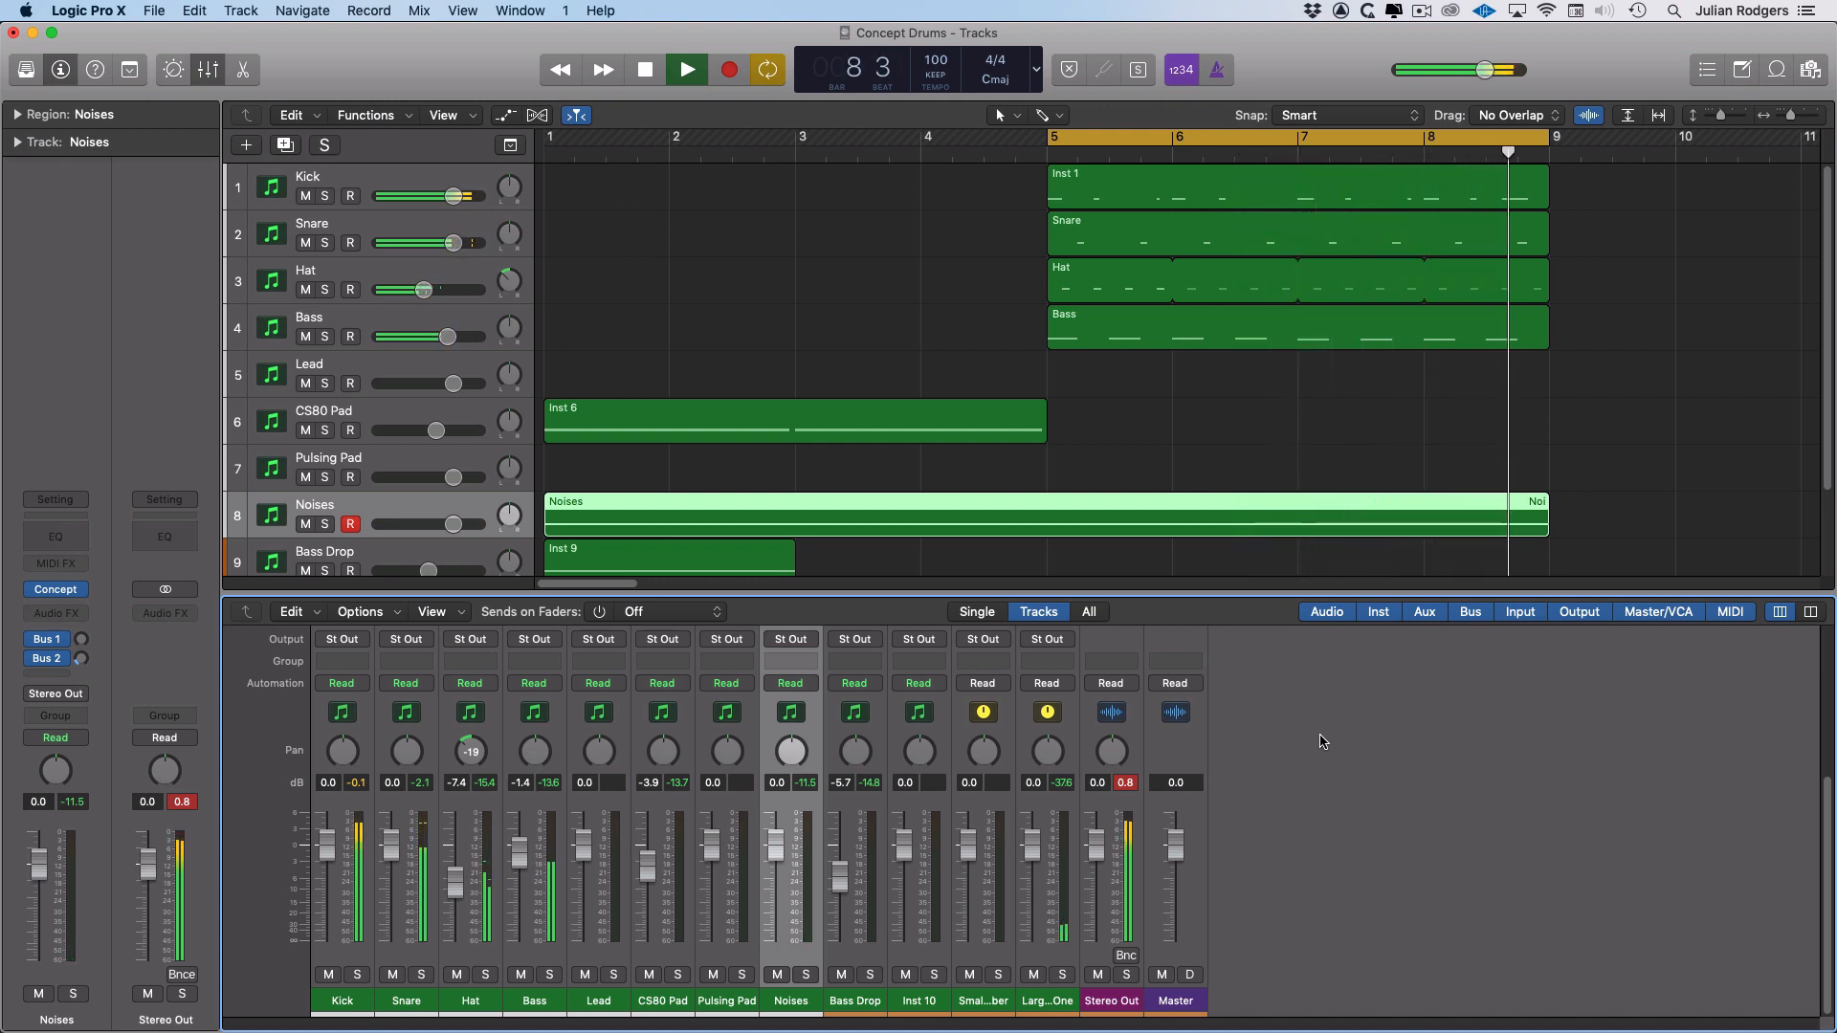
pyautogui.press('space')
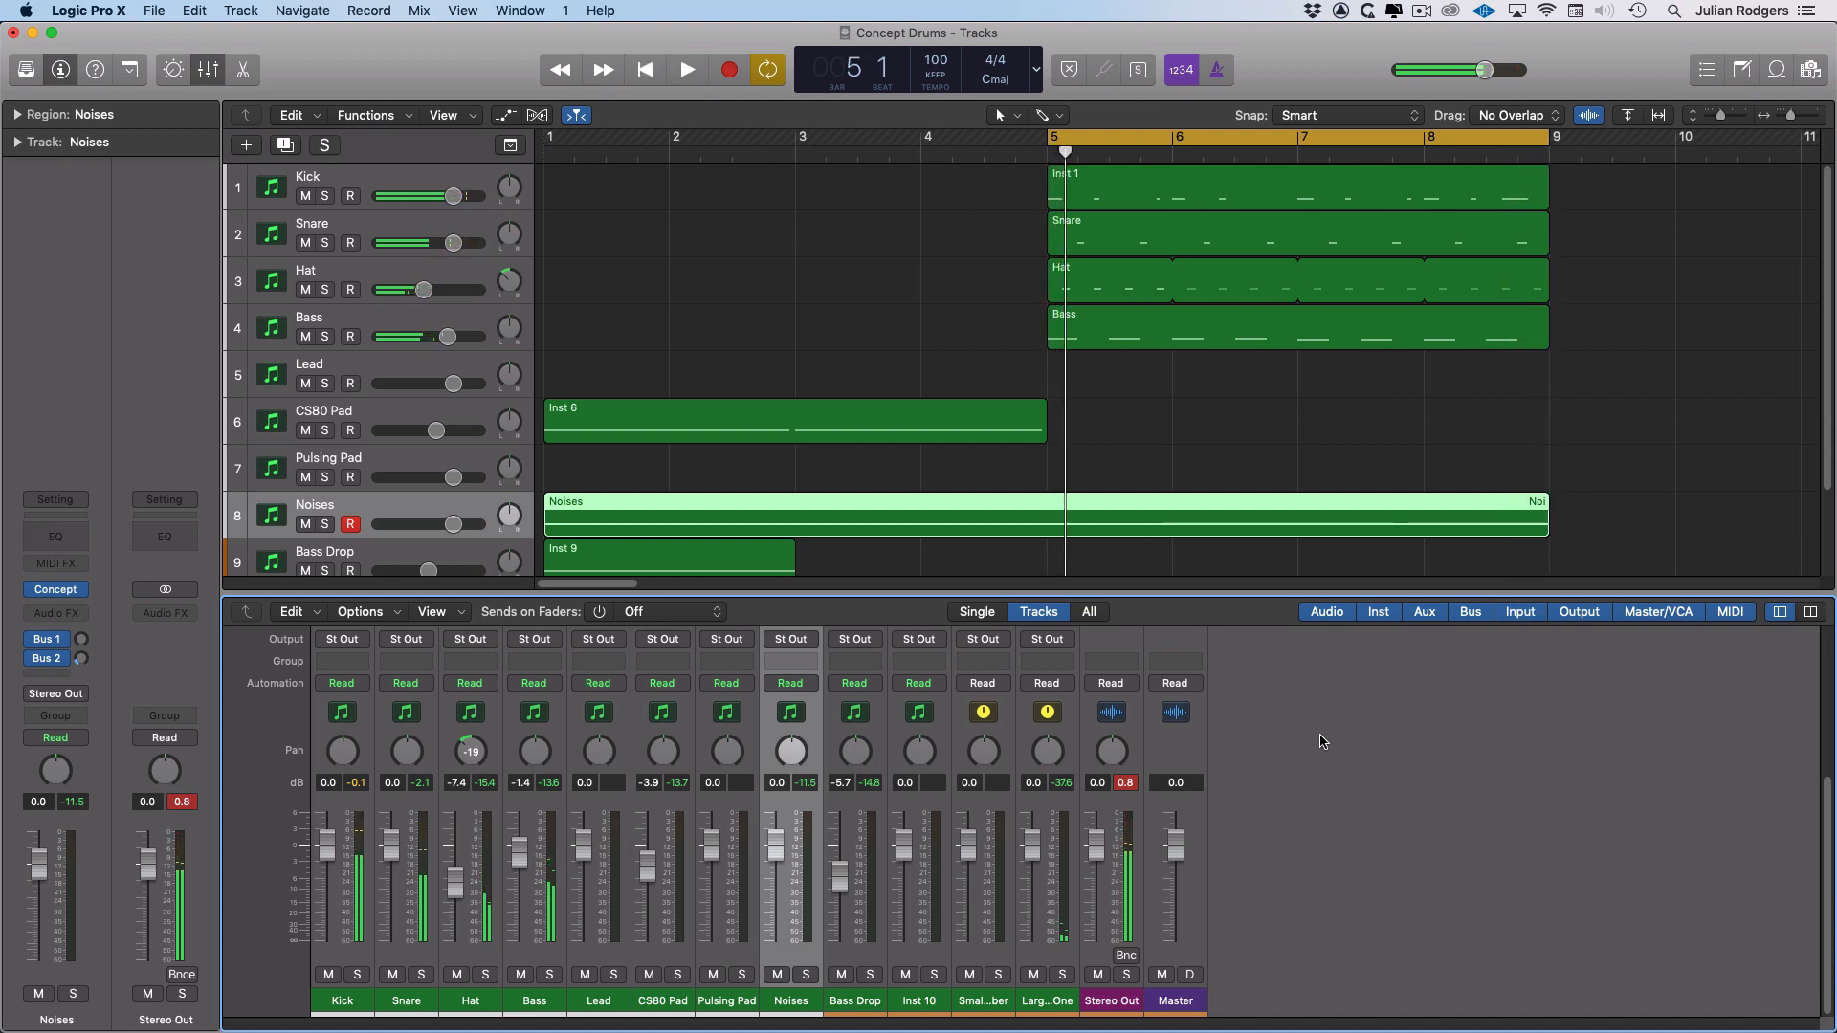
pyautogui.press('c')
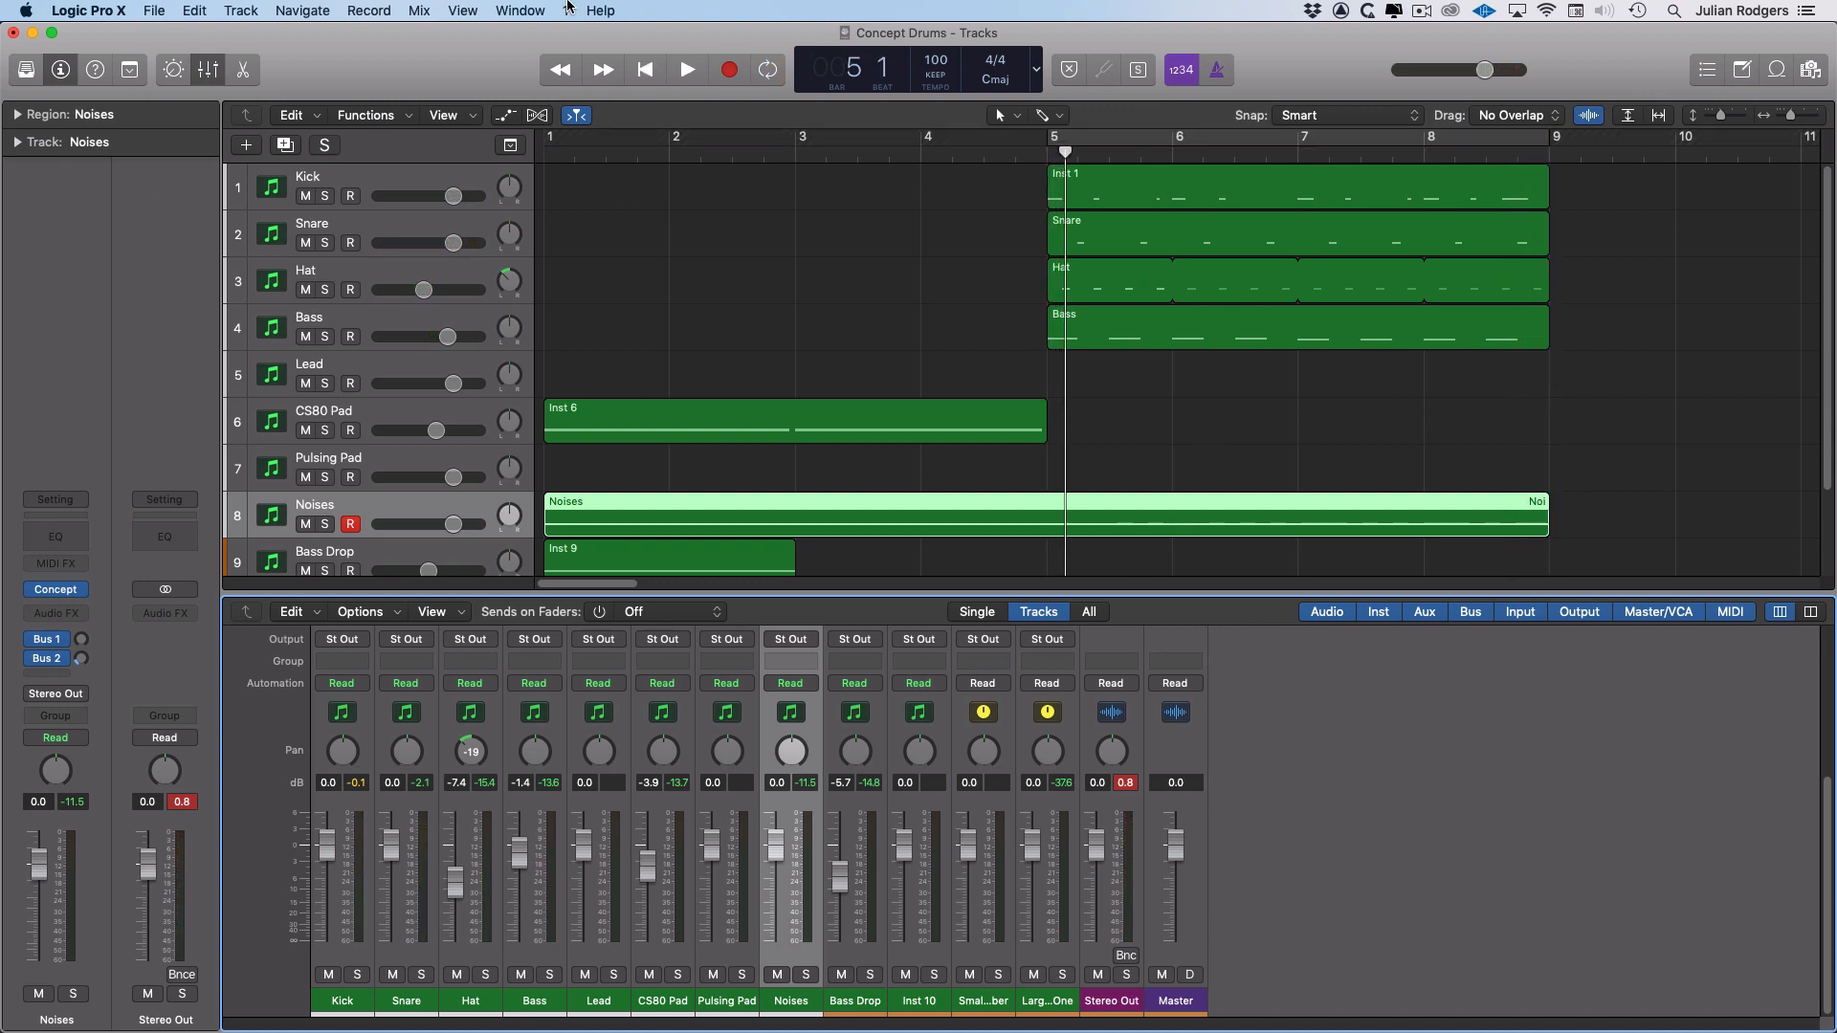
# Step: Solo the Noises track, open its Concept synth and audition it from bar 1
pyautogui.click(659, 84)
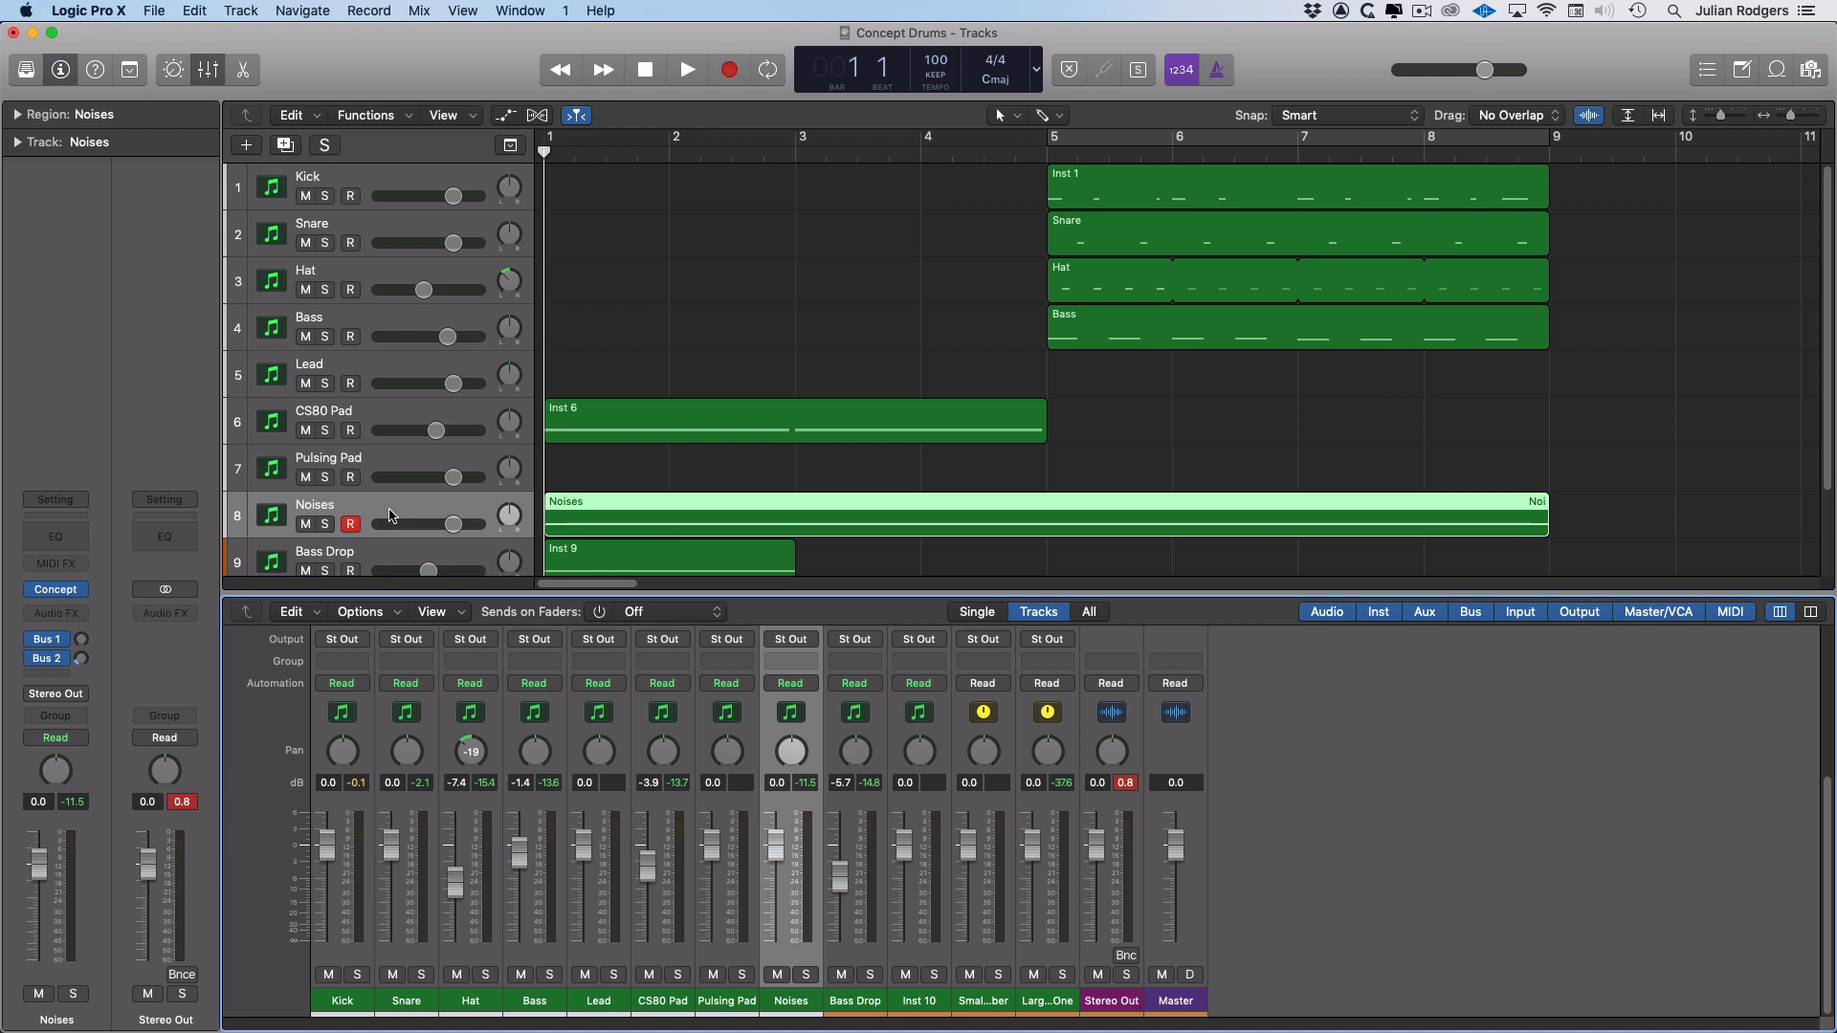
pyautogui.press('s')
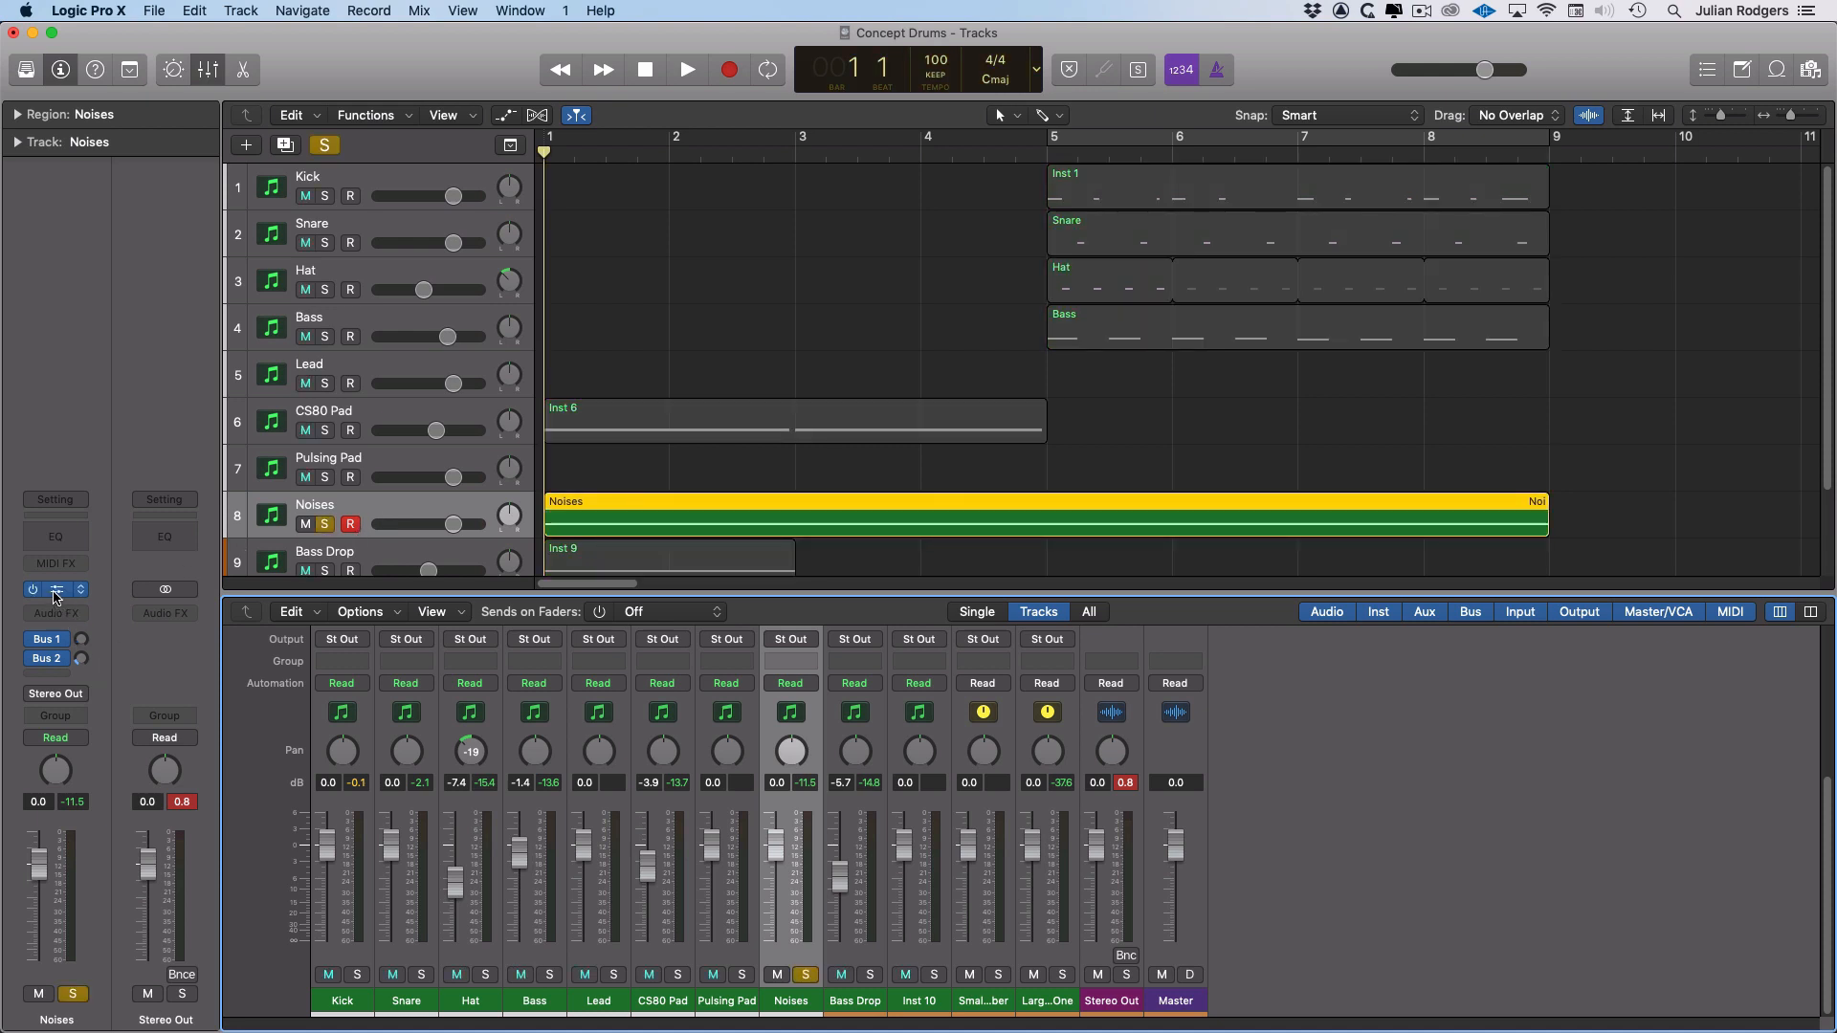
pyautogui.click(55, 593)
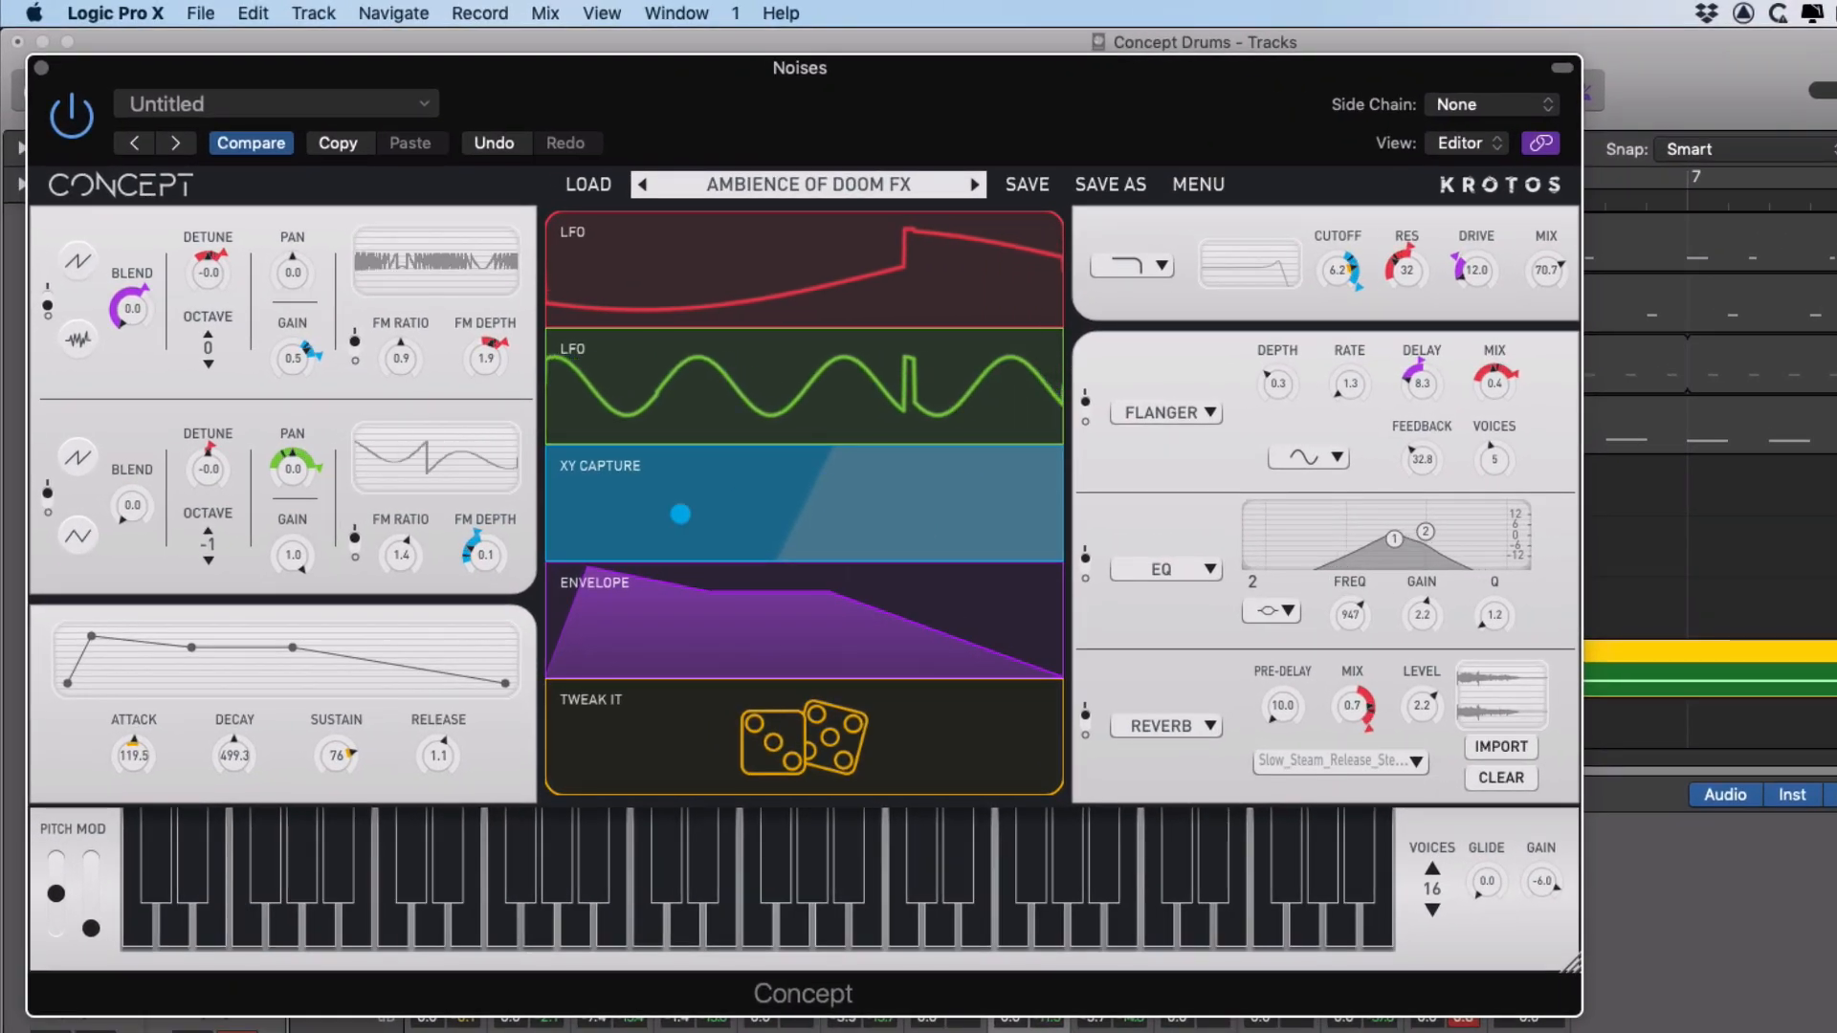
pyautogui.press('space')
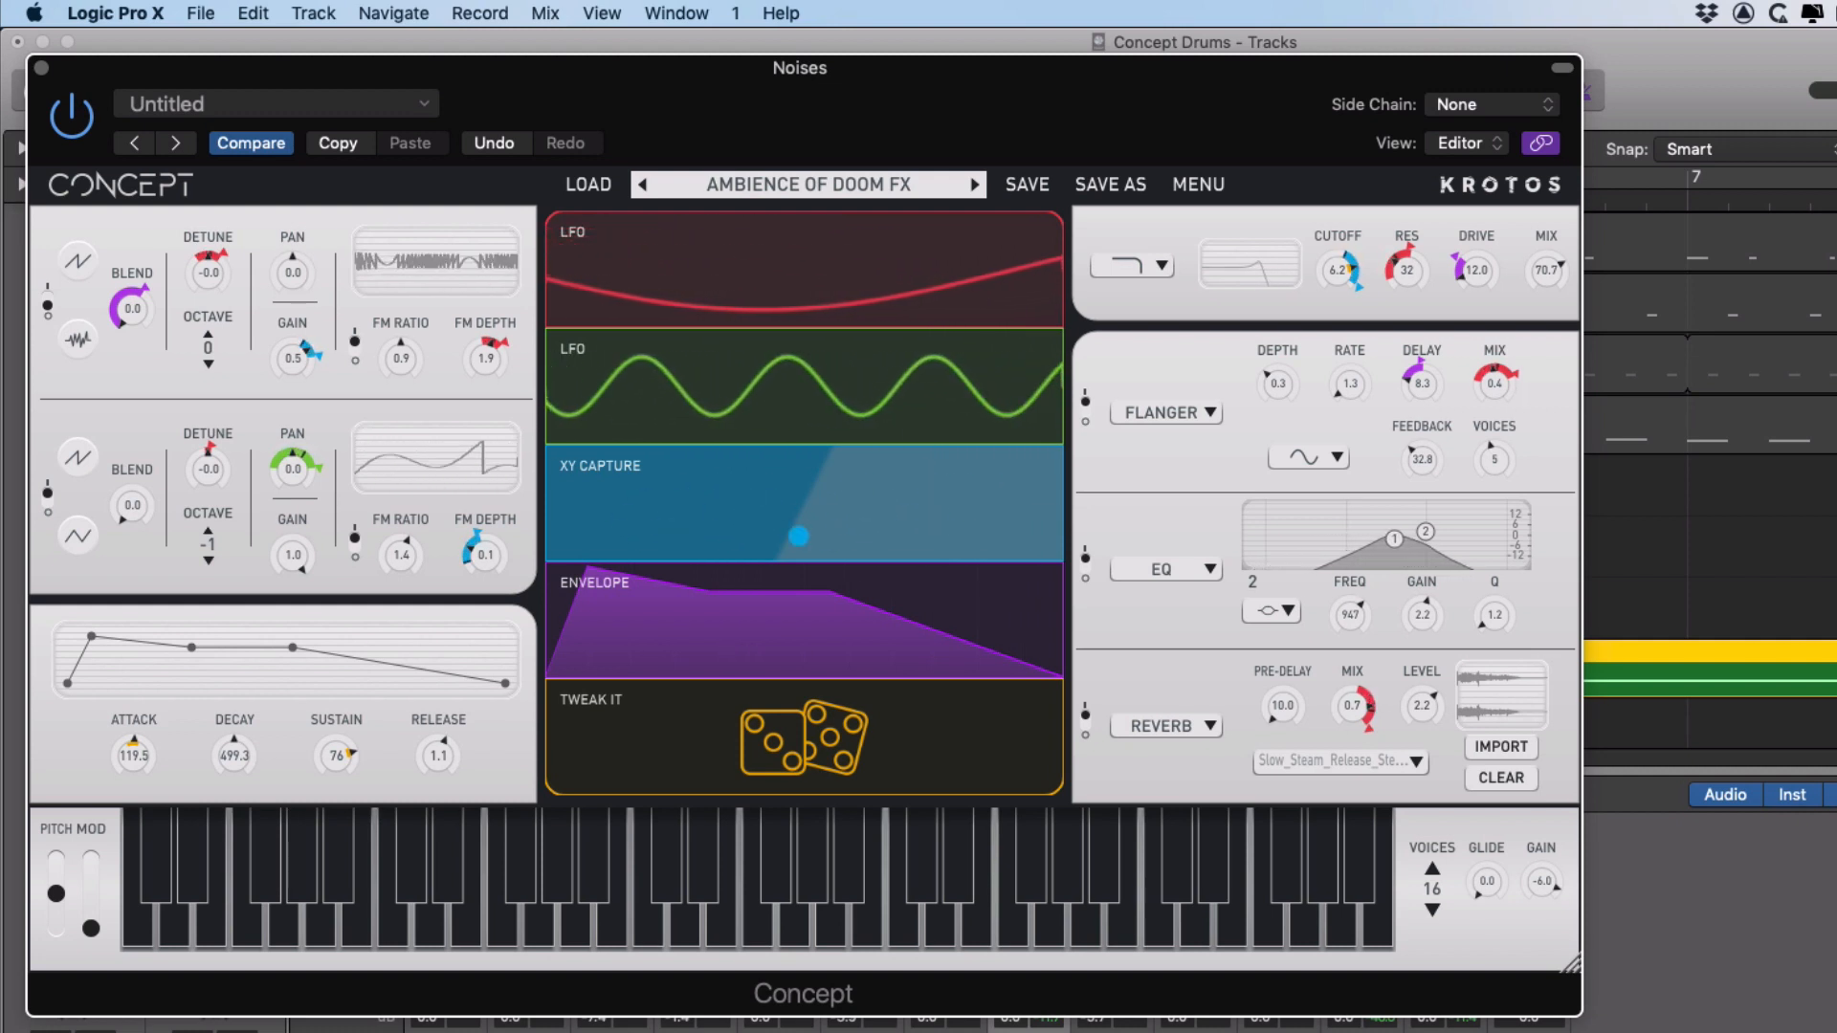
pyautogui.click(1204, 568)
pyautogui.click(1199, 568)
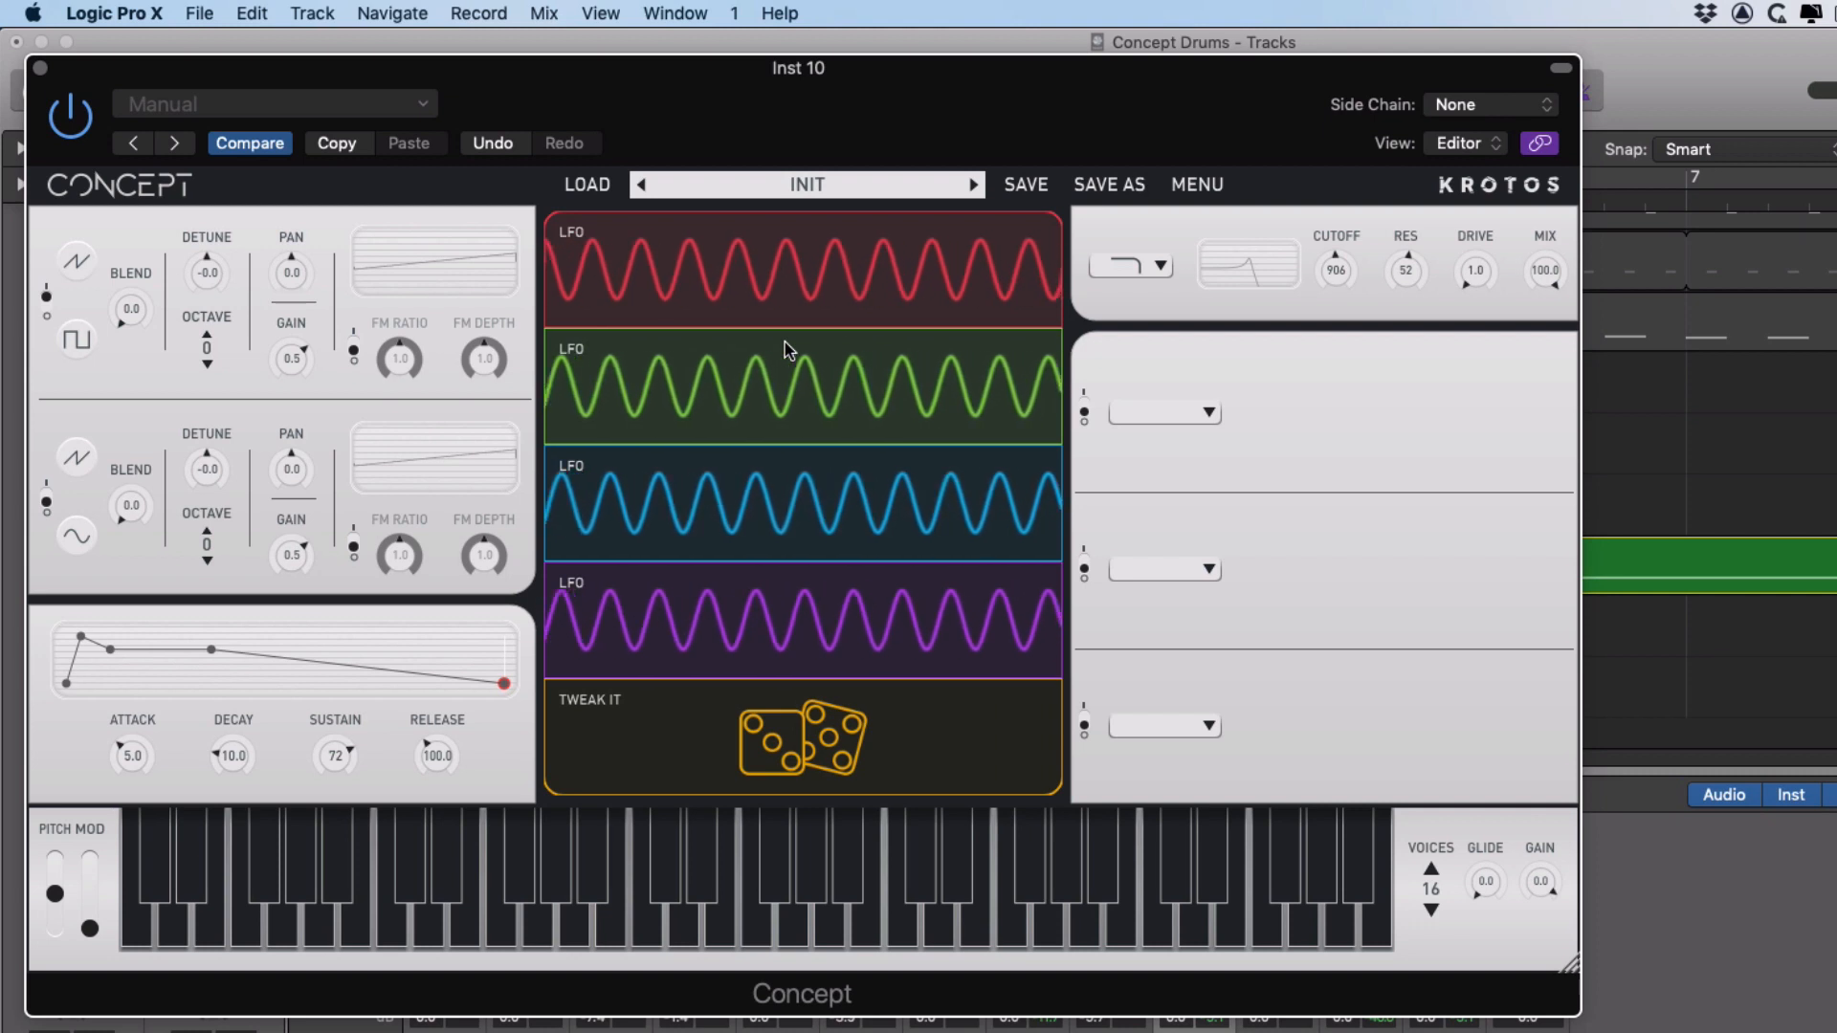
# Step: Assign the Inst 10 synth's Sustain to the red LFO, with the LFO frequency at 1.7 and a slightly larger modulation depth
pyautogui.click(803, 233)
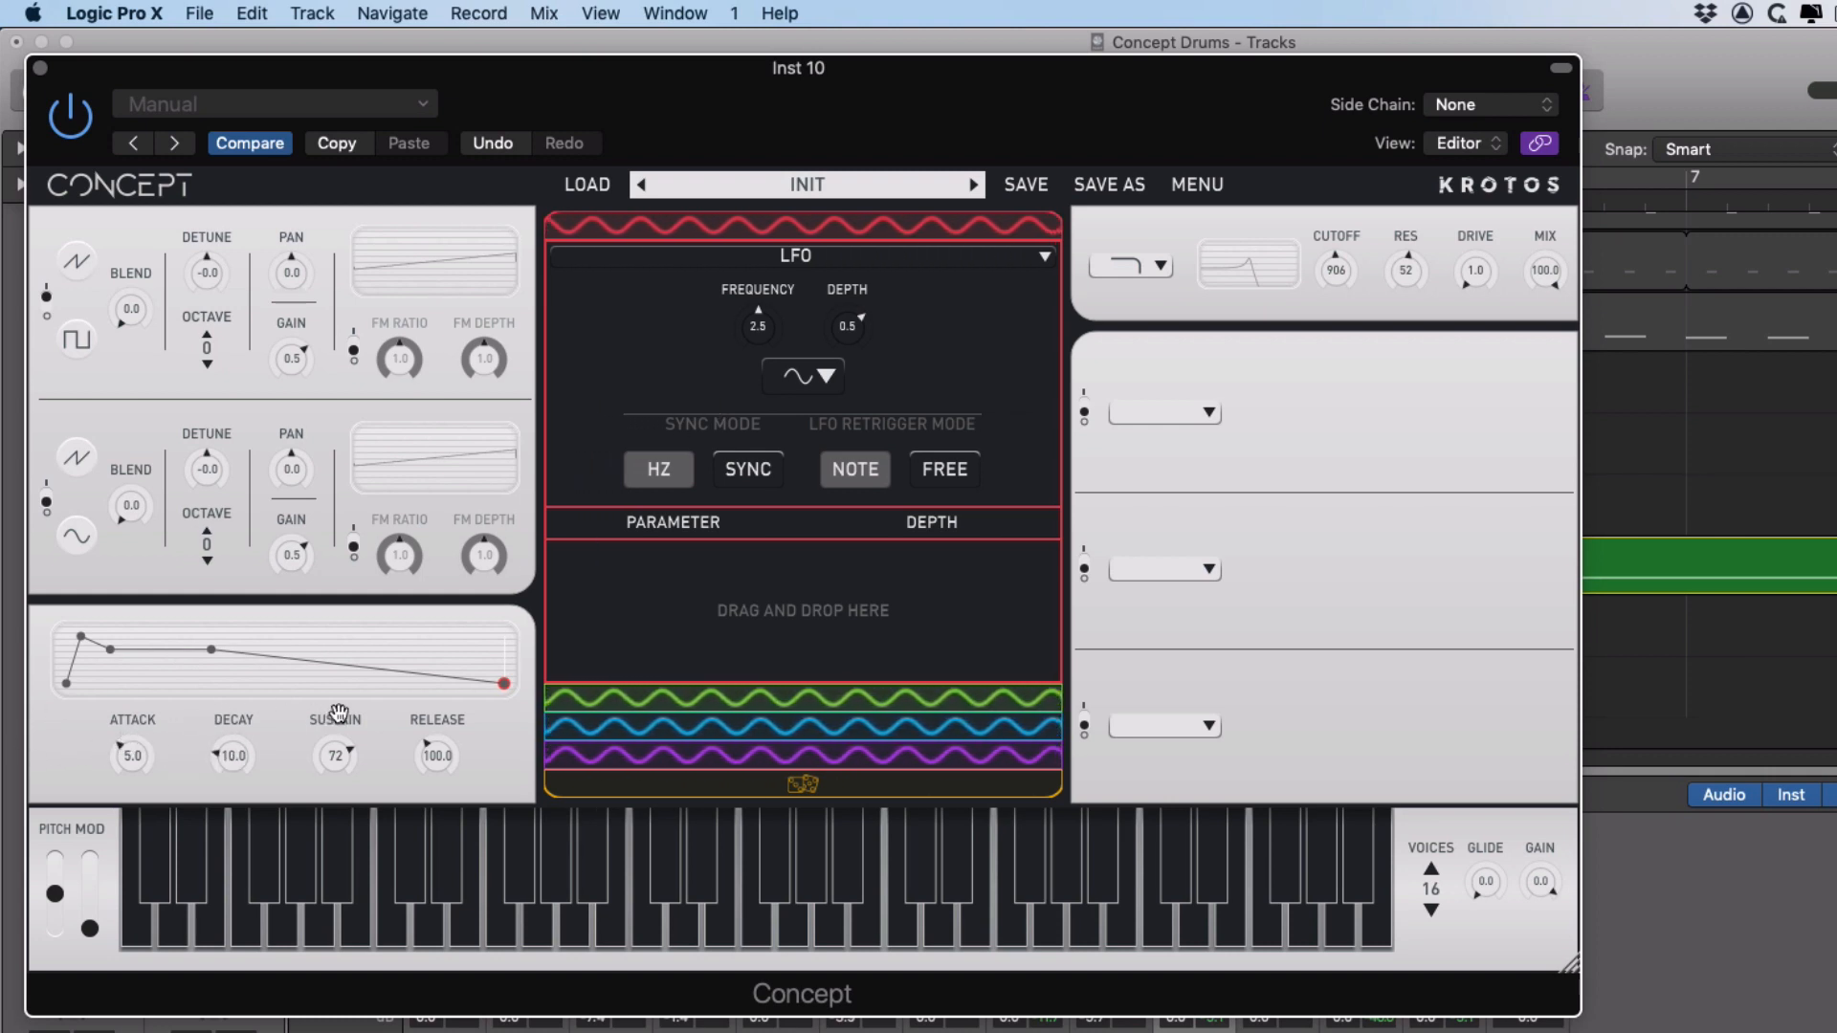
pyautogui.moveTo(344, 728); pyautogui.dragTo(737, 625)
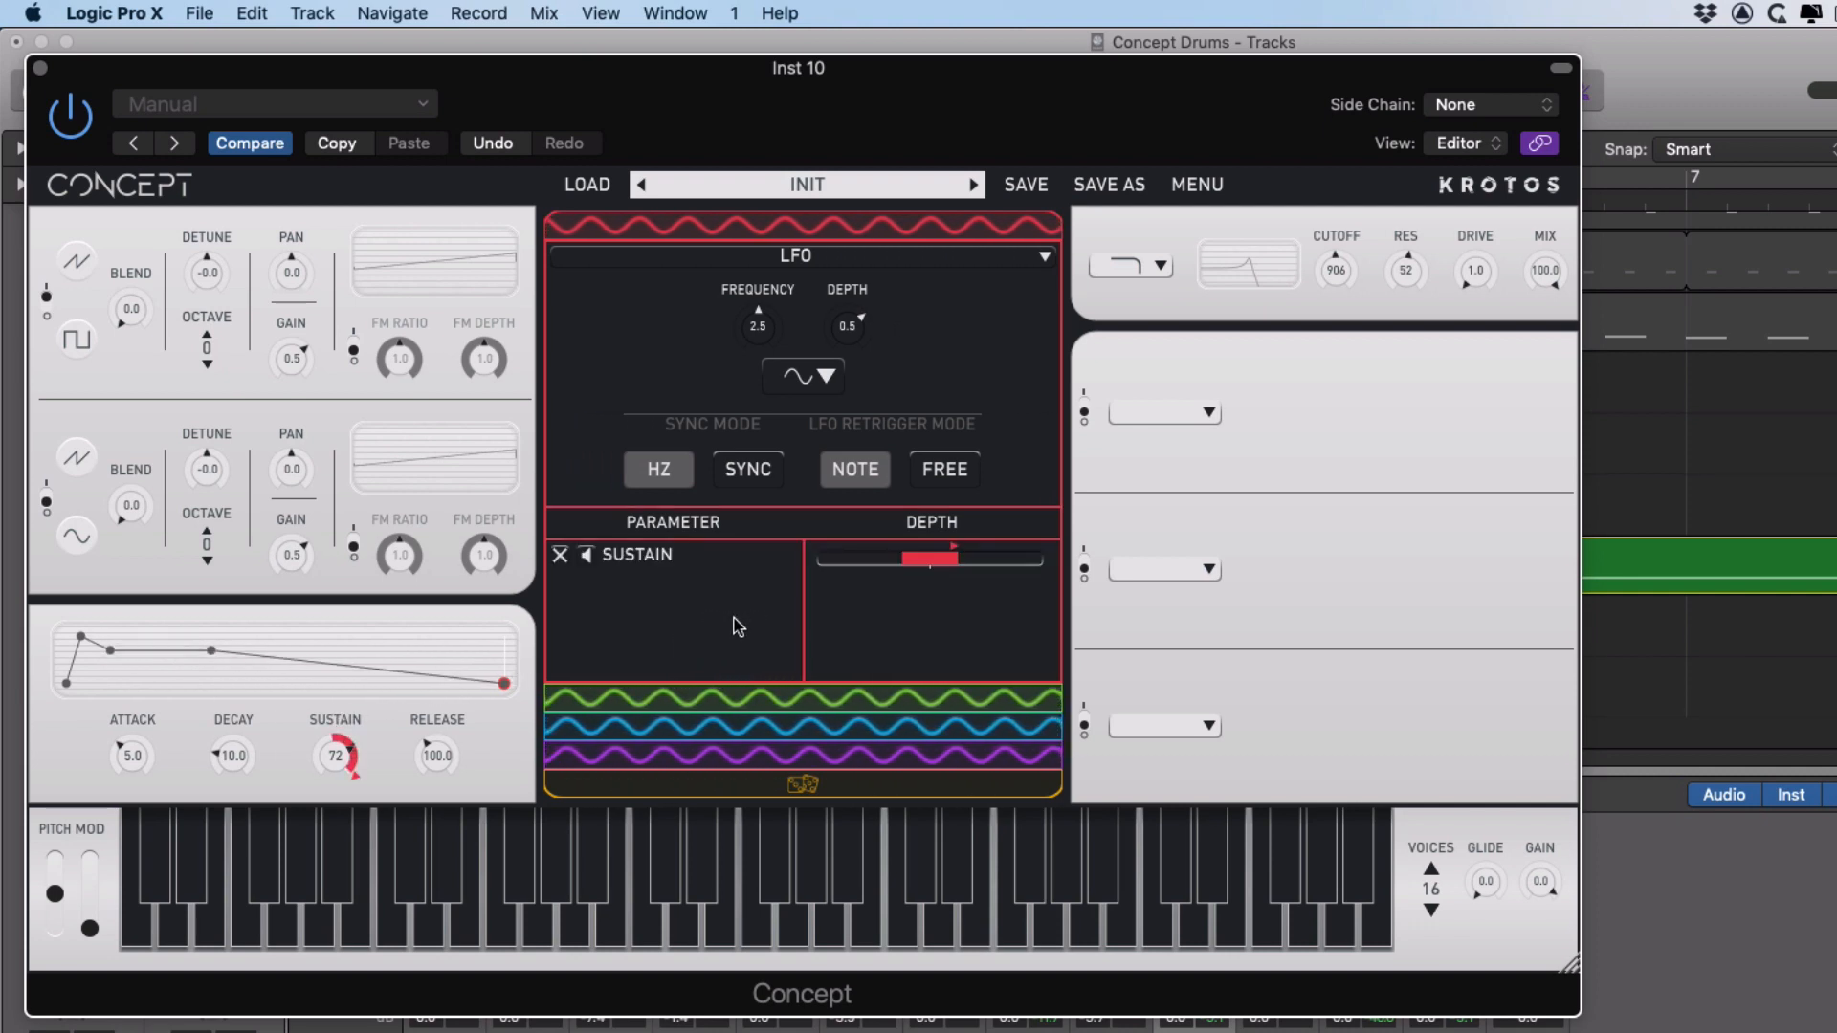
pyautogui.moveTo(758, 325); pyautogui.dragTo(758, 318)
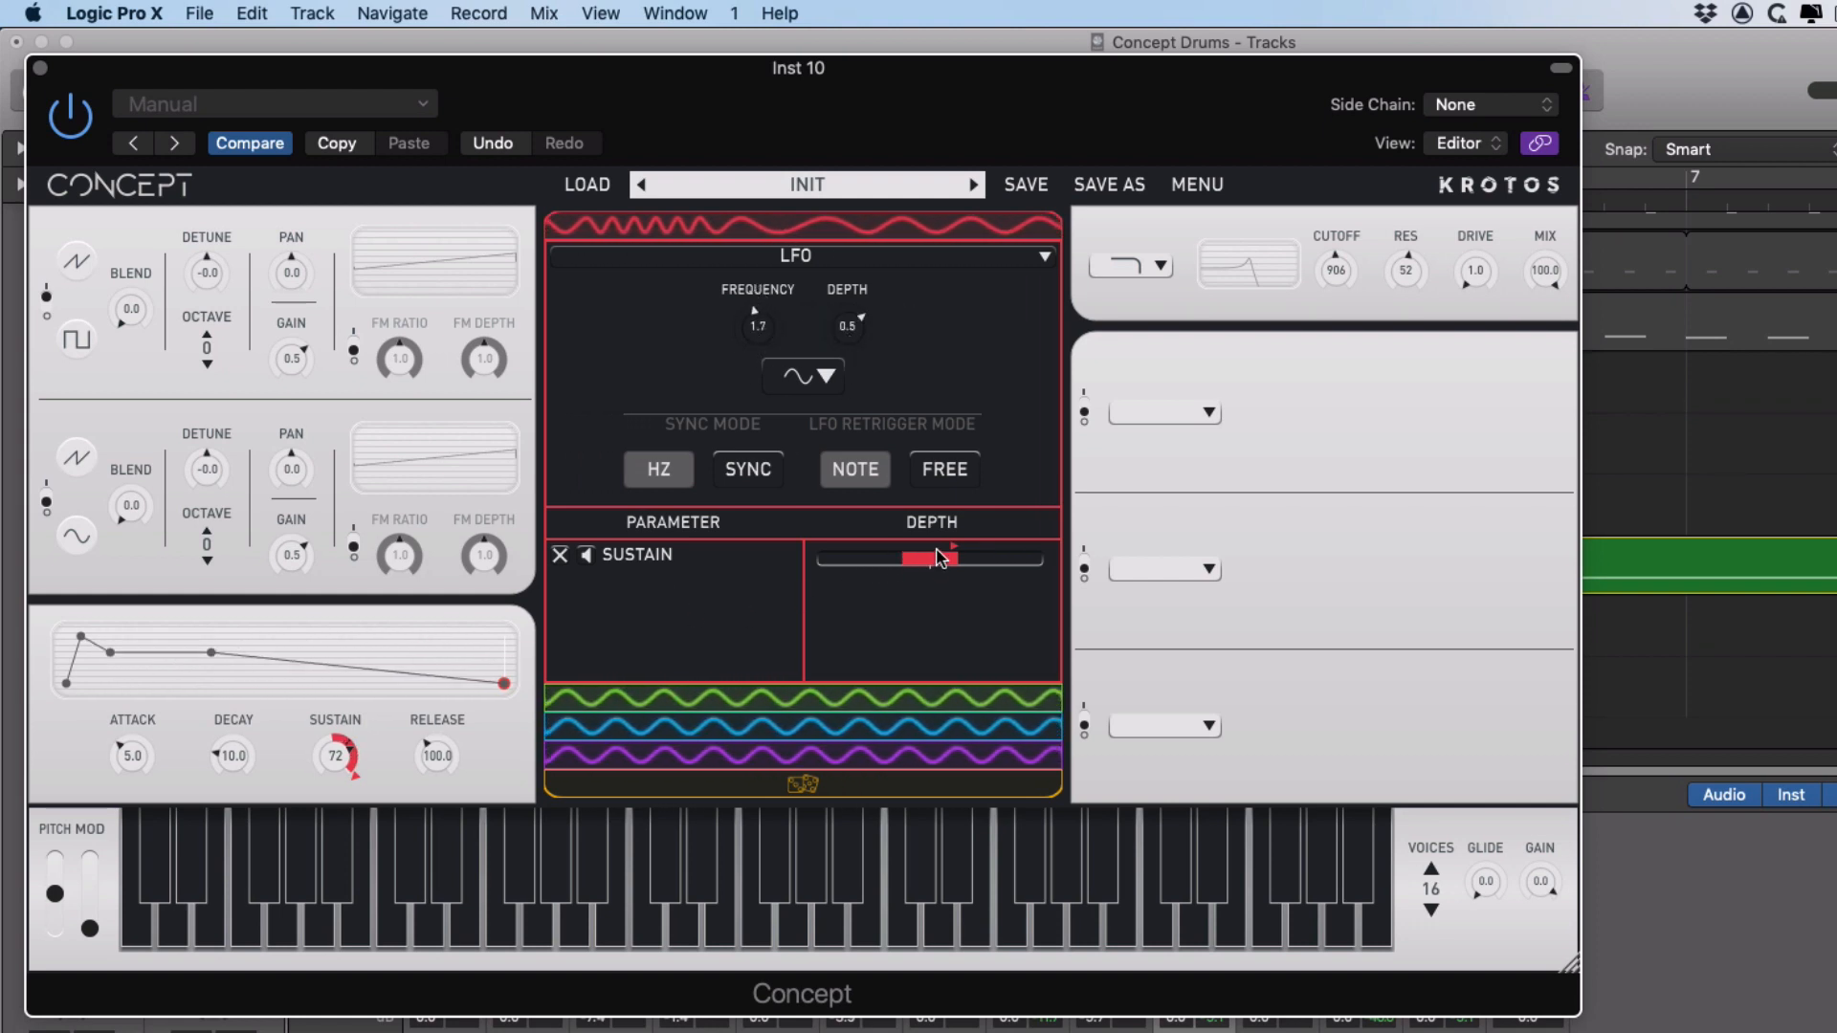
pyautogui.moveTo(953, 555)
pyautogui.mouseDown()
pyautogui.moveTo(979, 557)
pyautogui.moveTo(960, 561)
pyautogui.mouseUp()
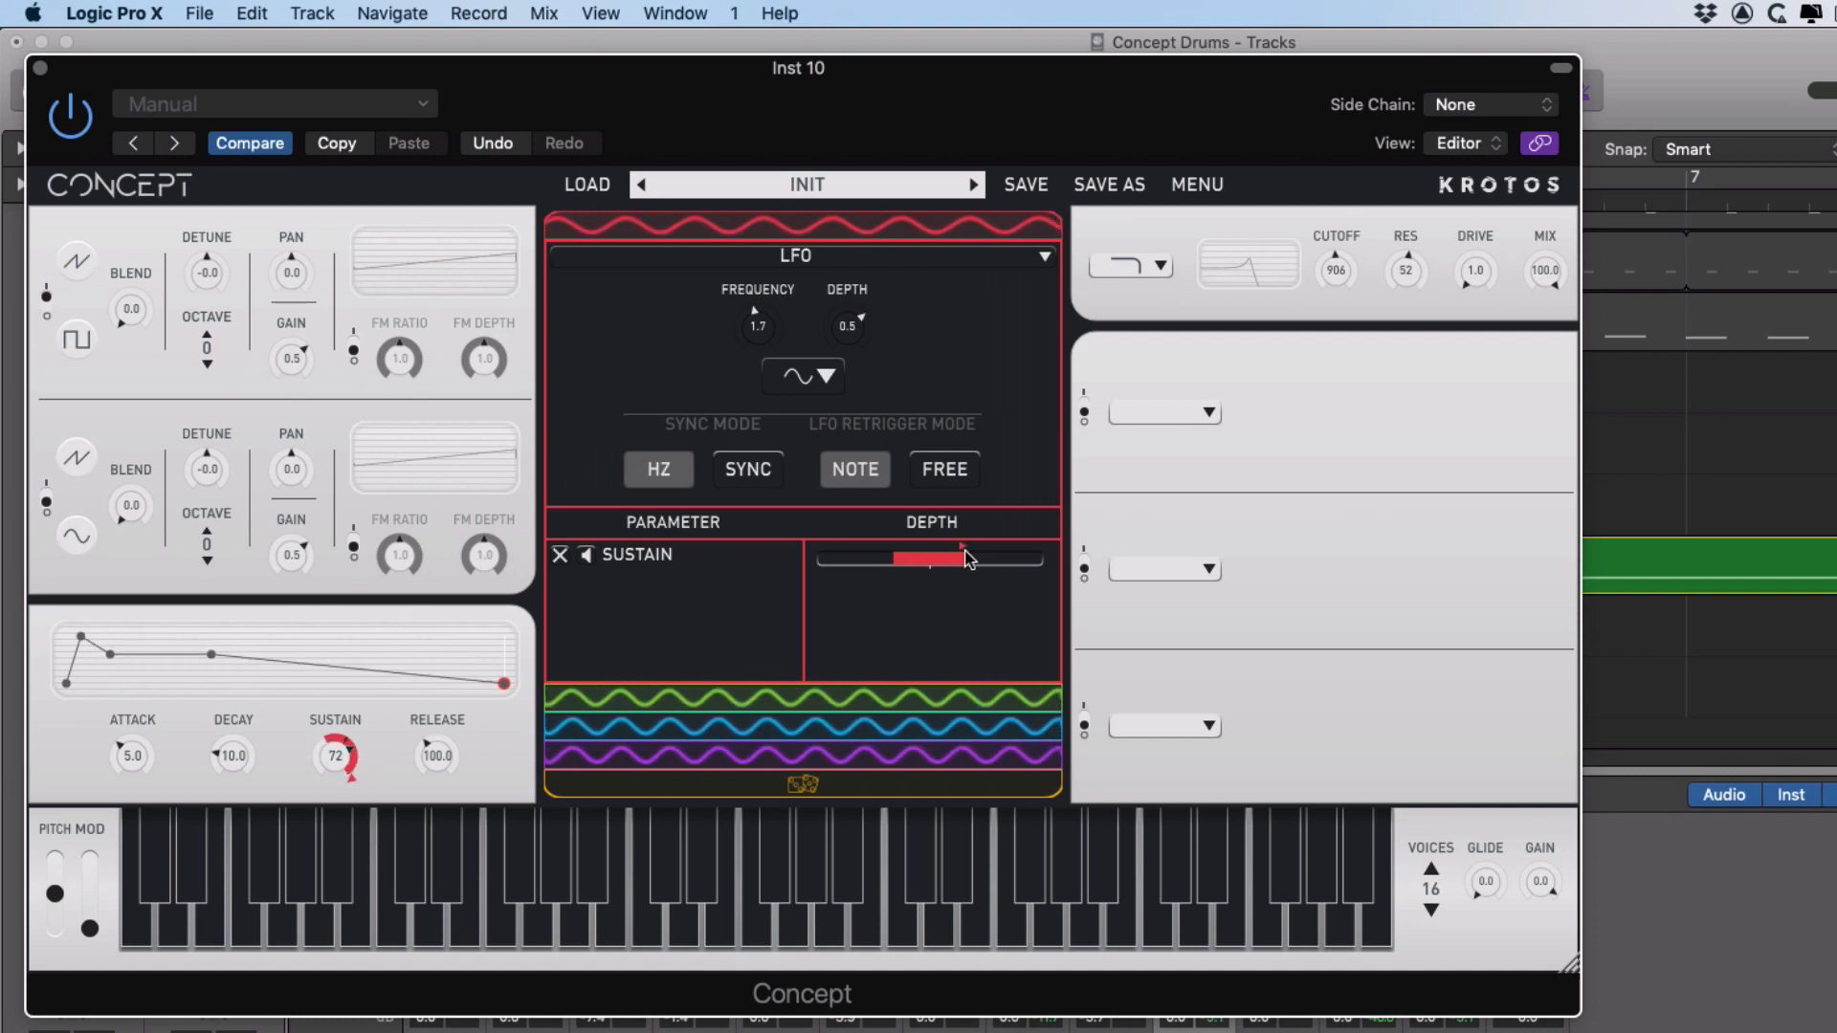
pyautogui.click(855, 253)
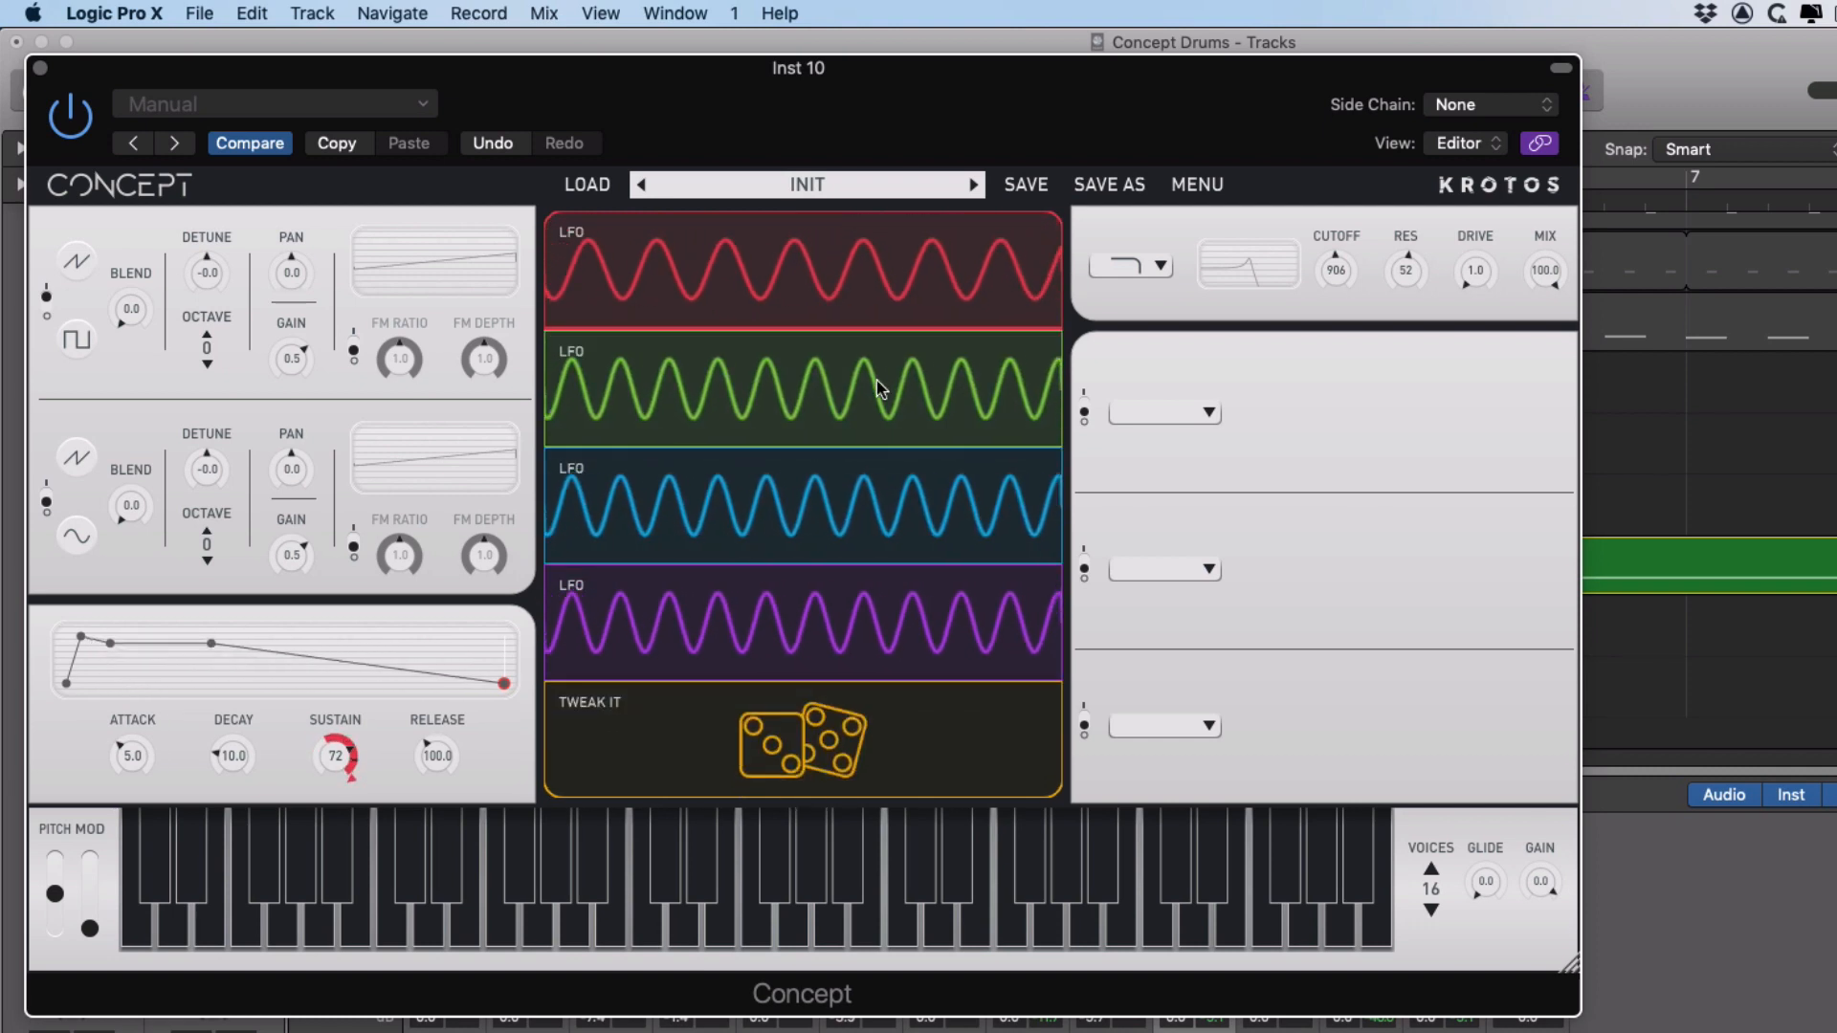
# Step: Assign the filter cutoff and resonance to the green LFO and adjust the resonance modulation depth
pyautogui.click(861, 382)
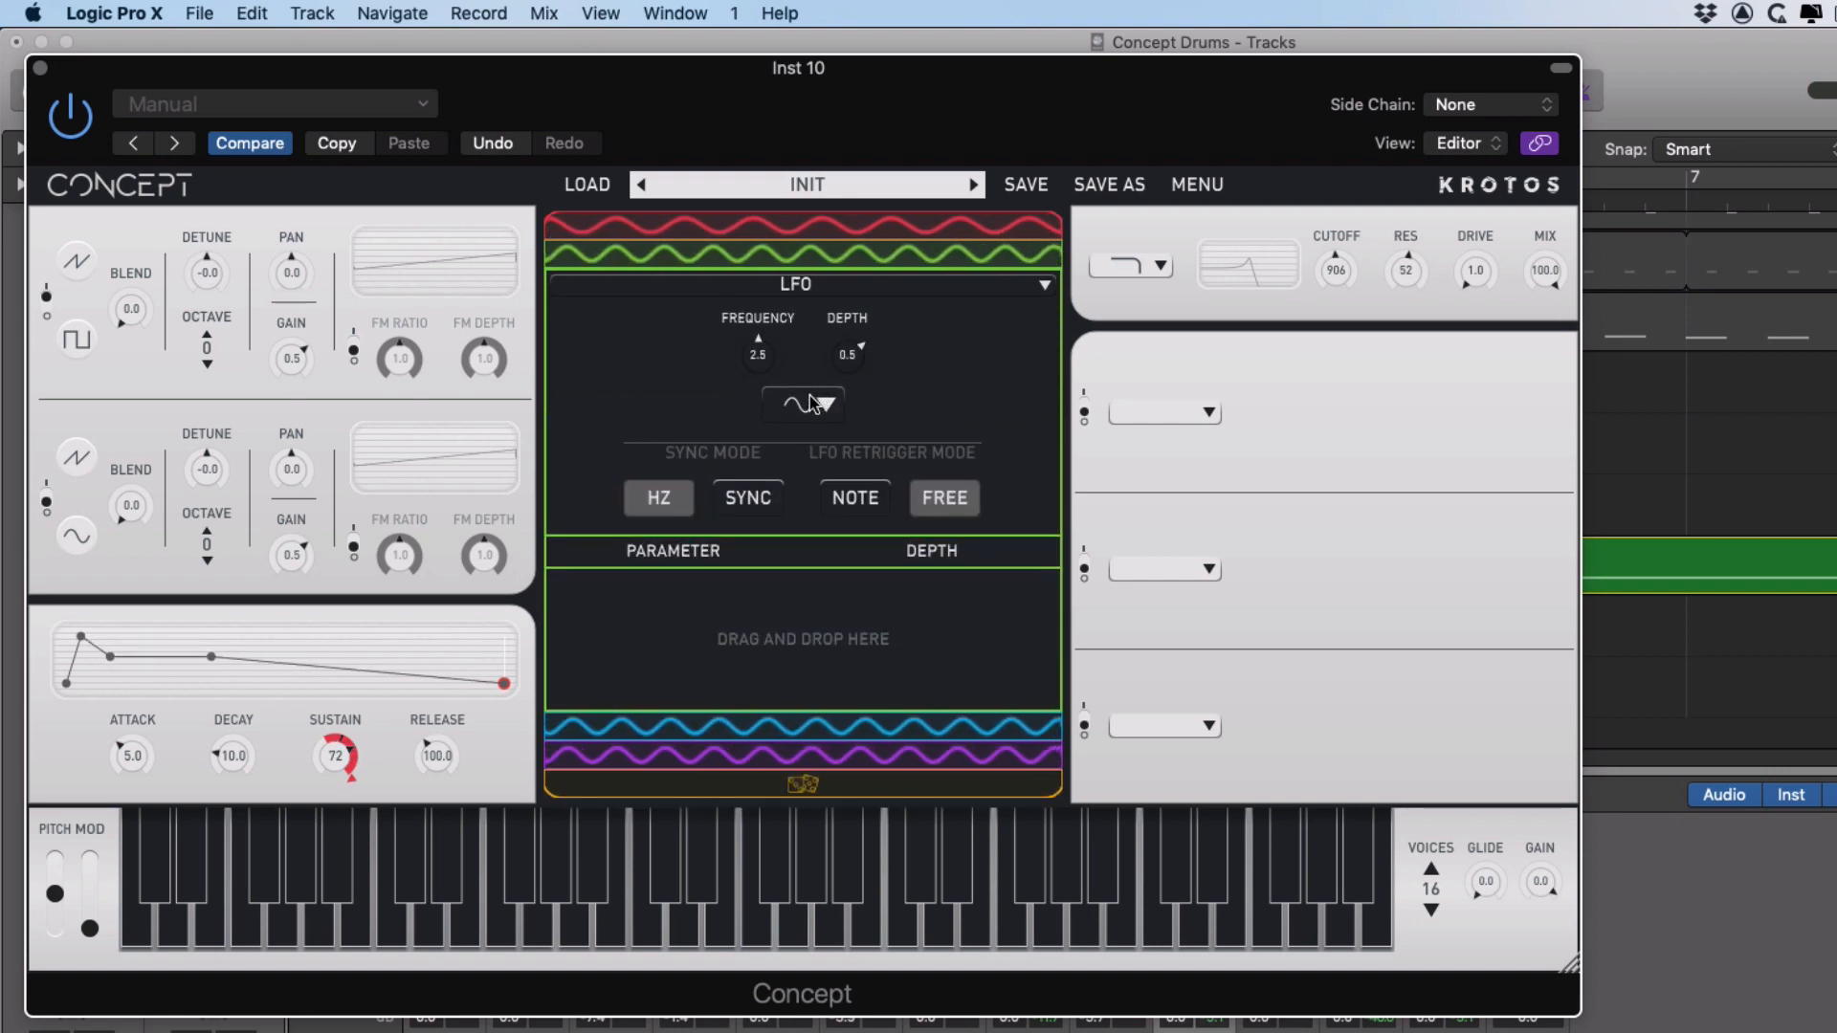
pyautogui.moveTo(1341, 234); pyautogui.dragTo(816, 616)
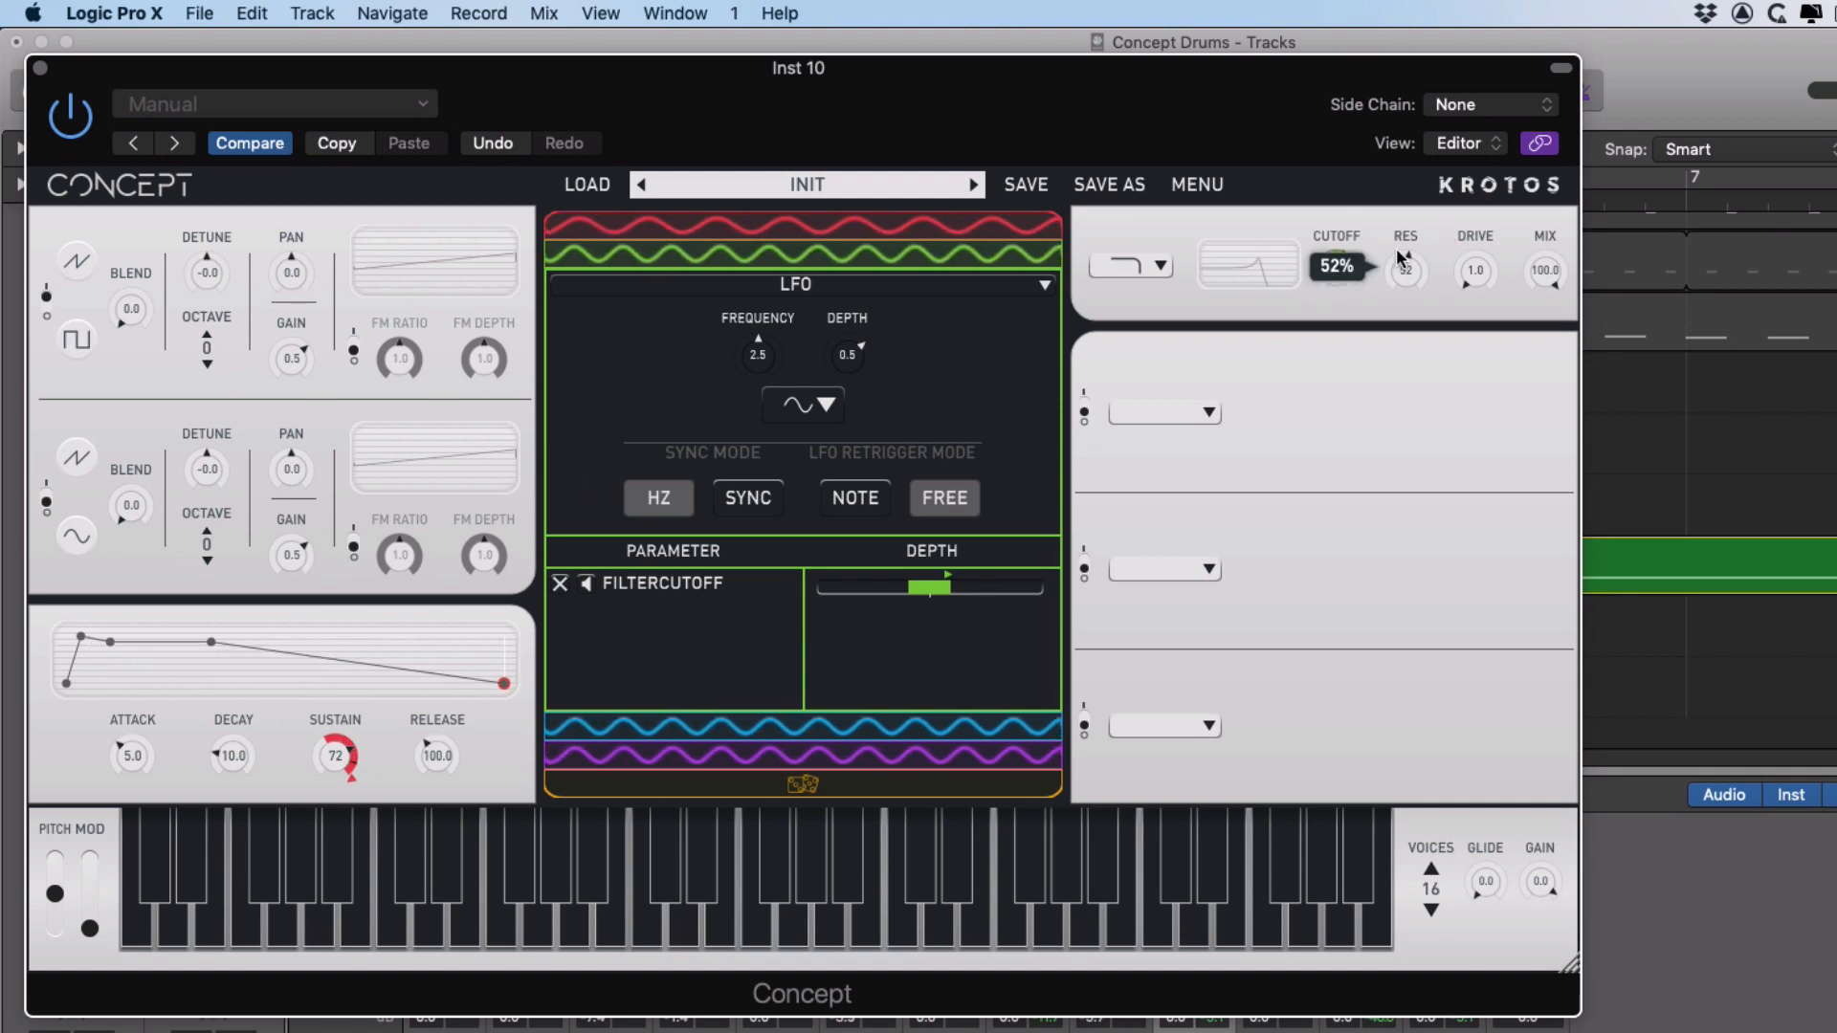
pyautogui.moveTo(904, 630); pyautogui.dragTo(909, 630)
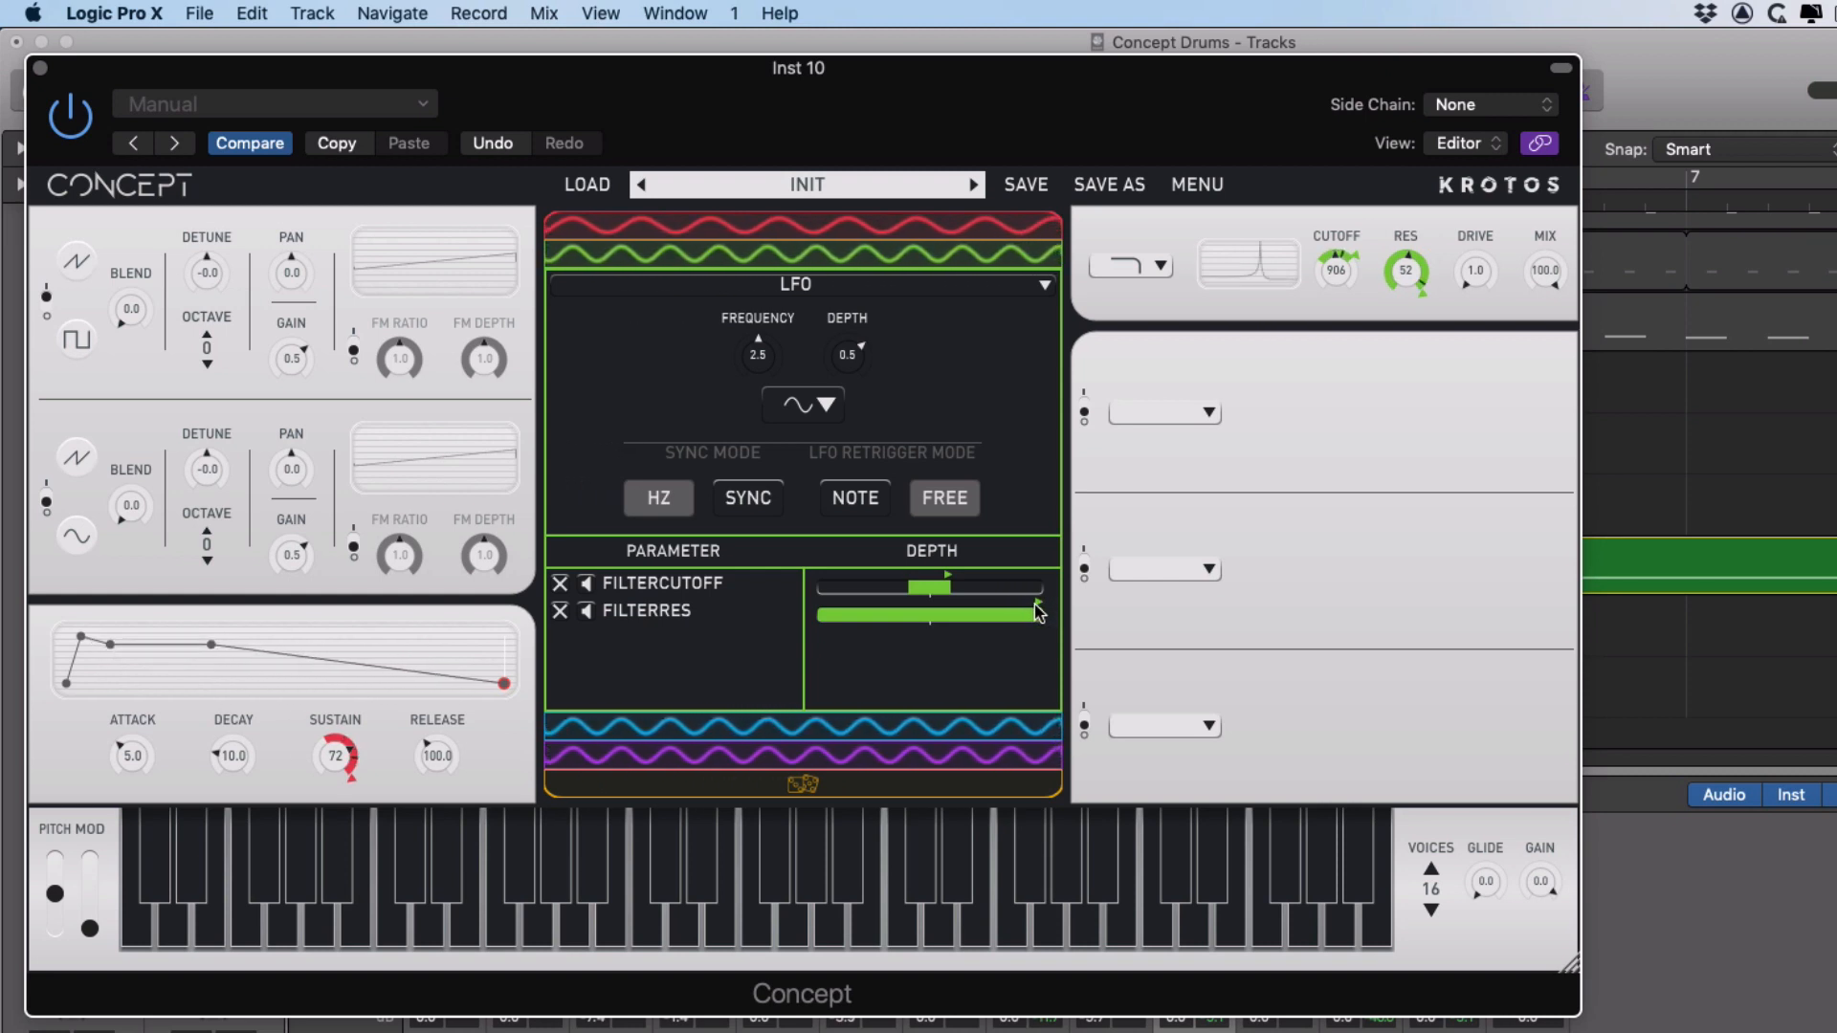
pyautogui.moveTo(1038, 612); pyautogui.dragTo(867, 617)
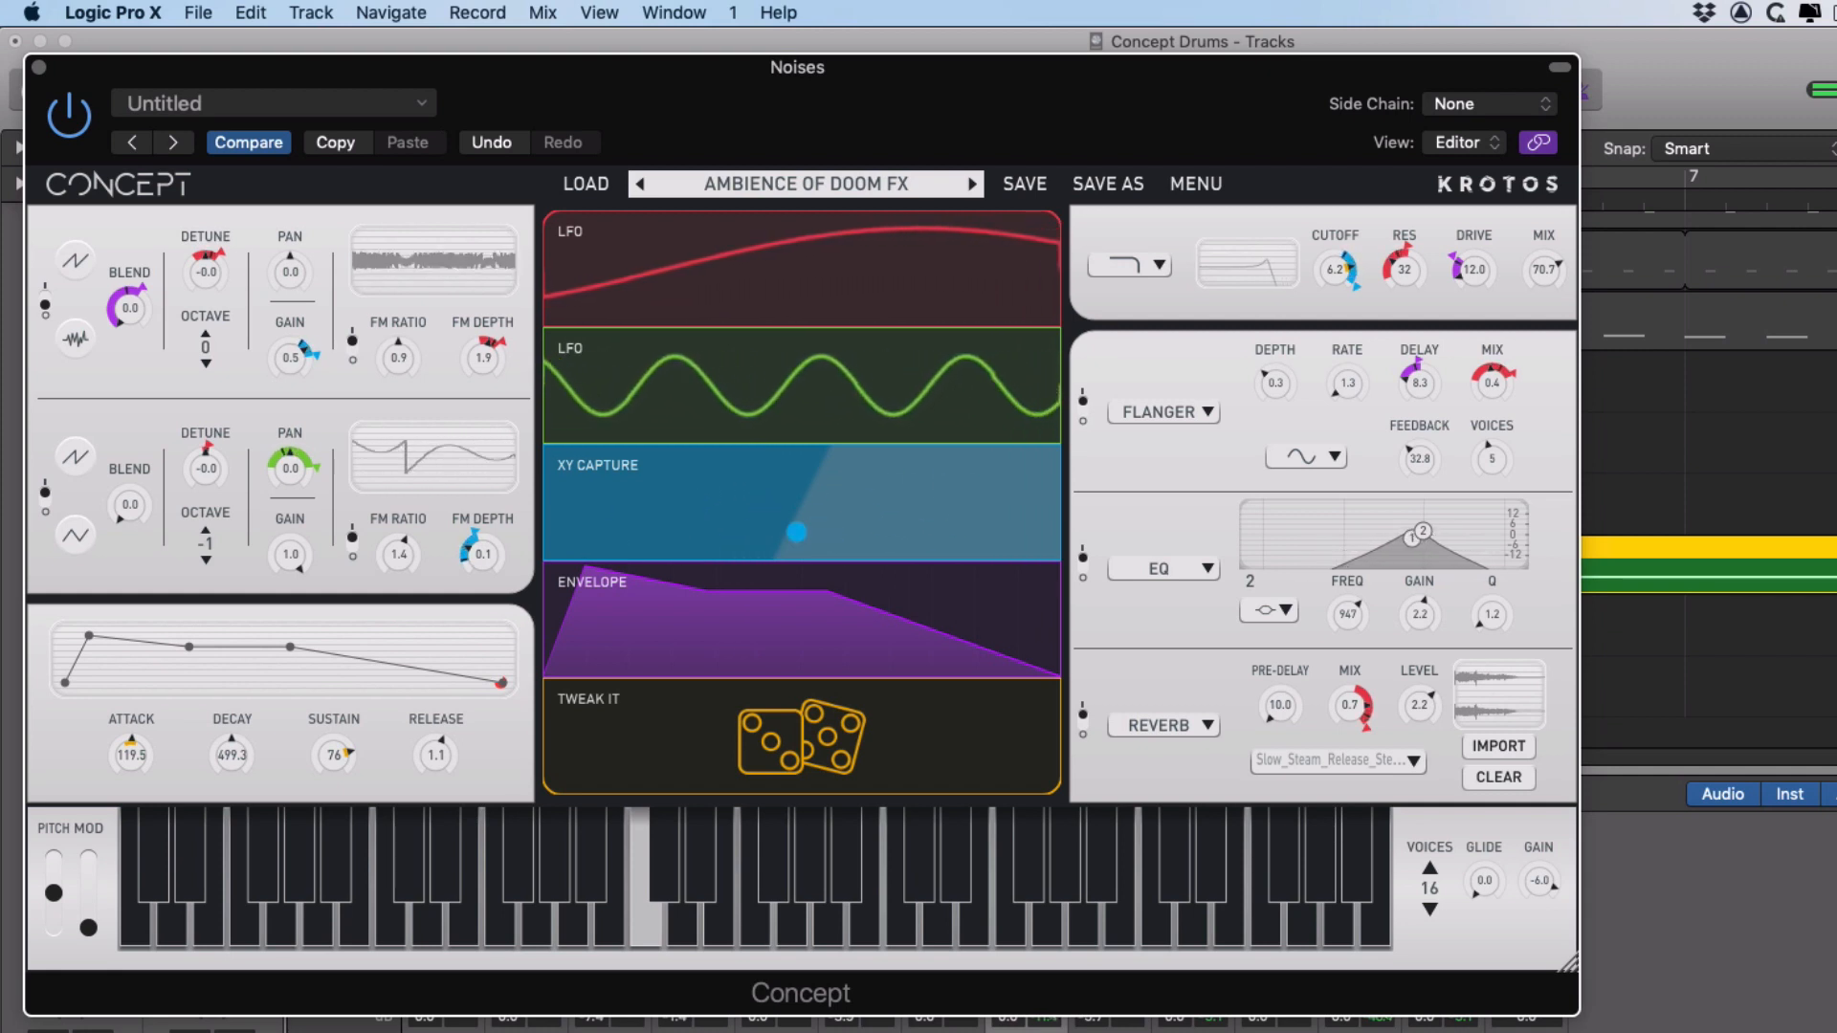
# Step: Expand the red LFO in the Noises synth and examine the list of parameters it modulates and their depths
pyautogui.click(750, 242)
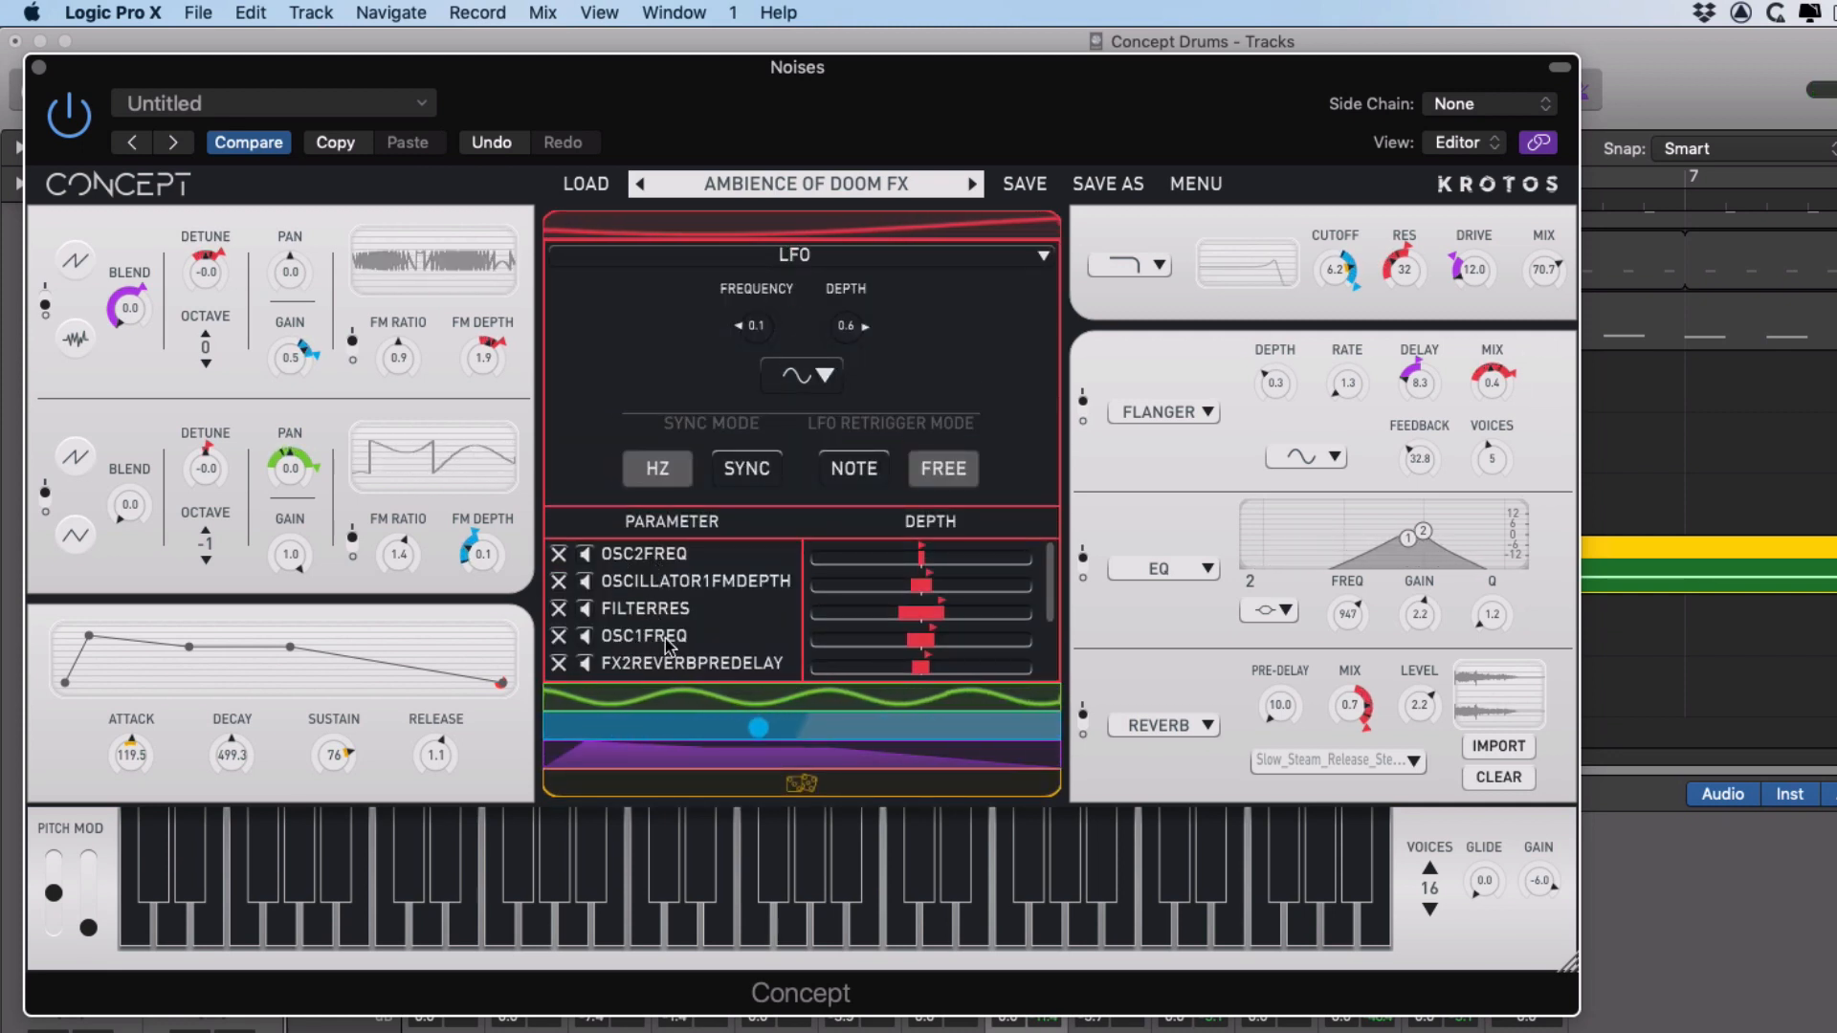
pyautogui.moveTo(201, 258)
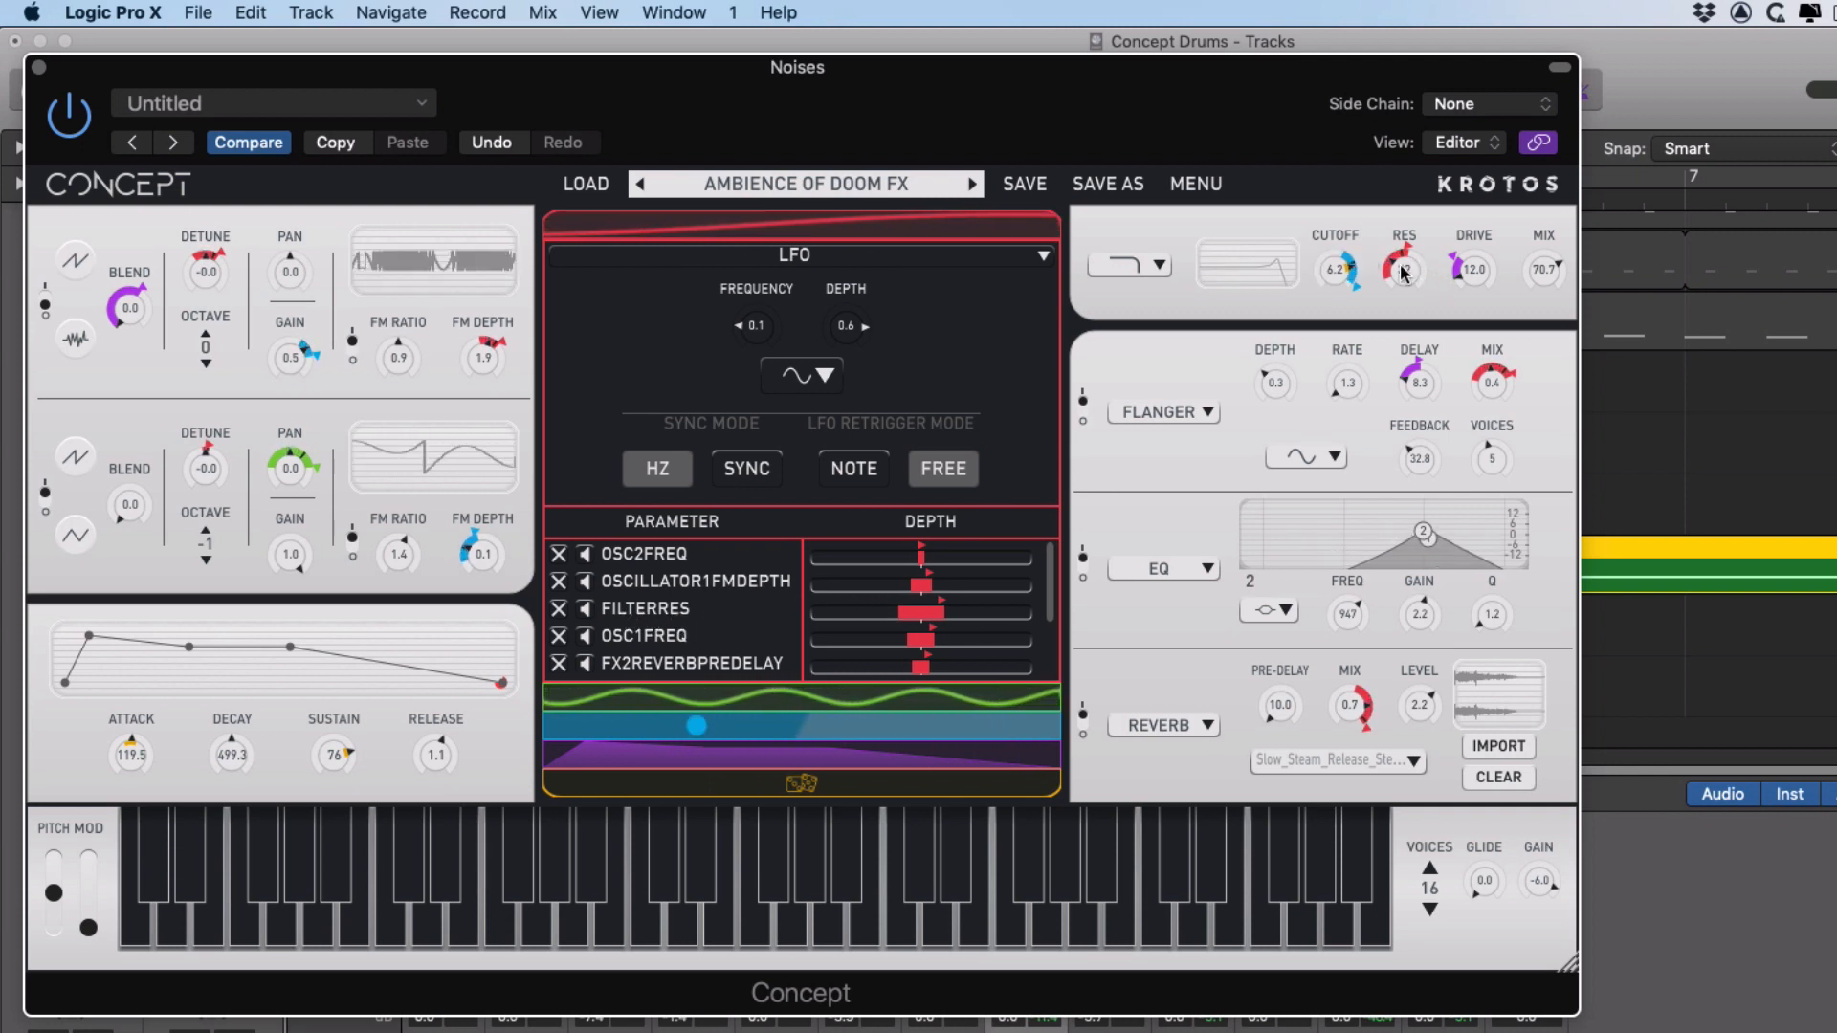
pyautogui.moveTo(1402, 272)
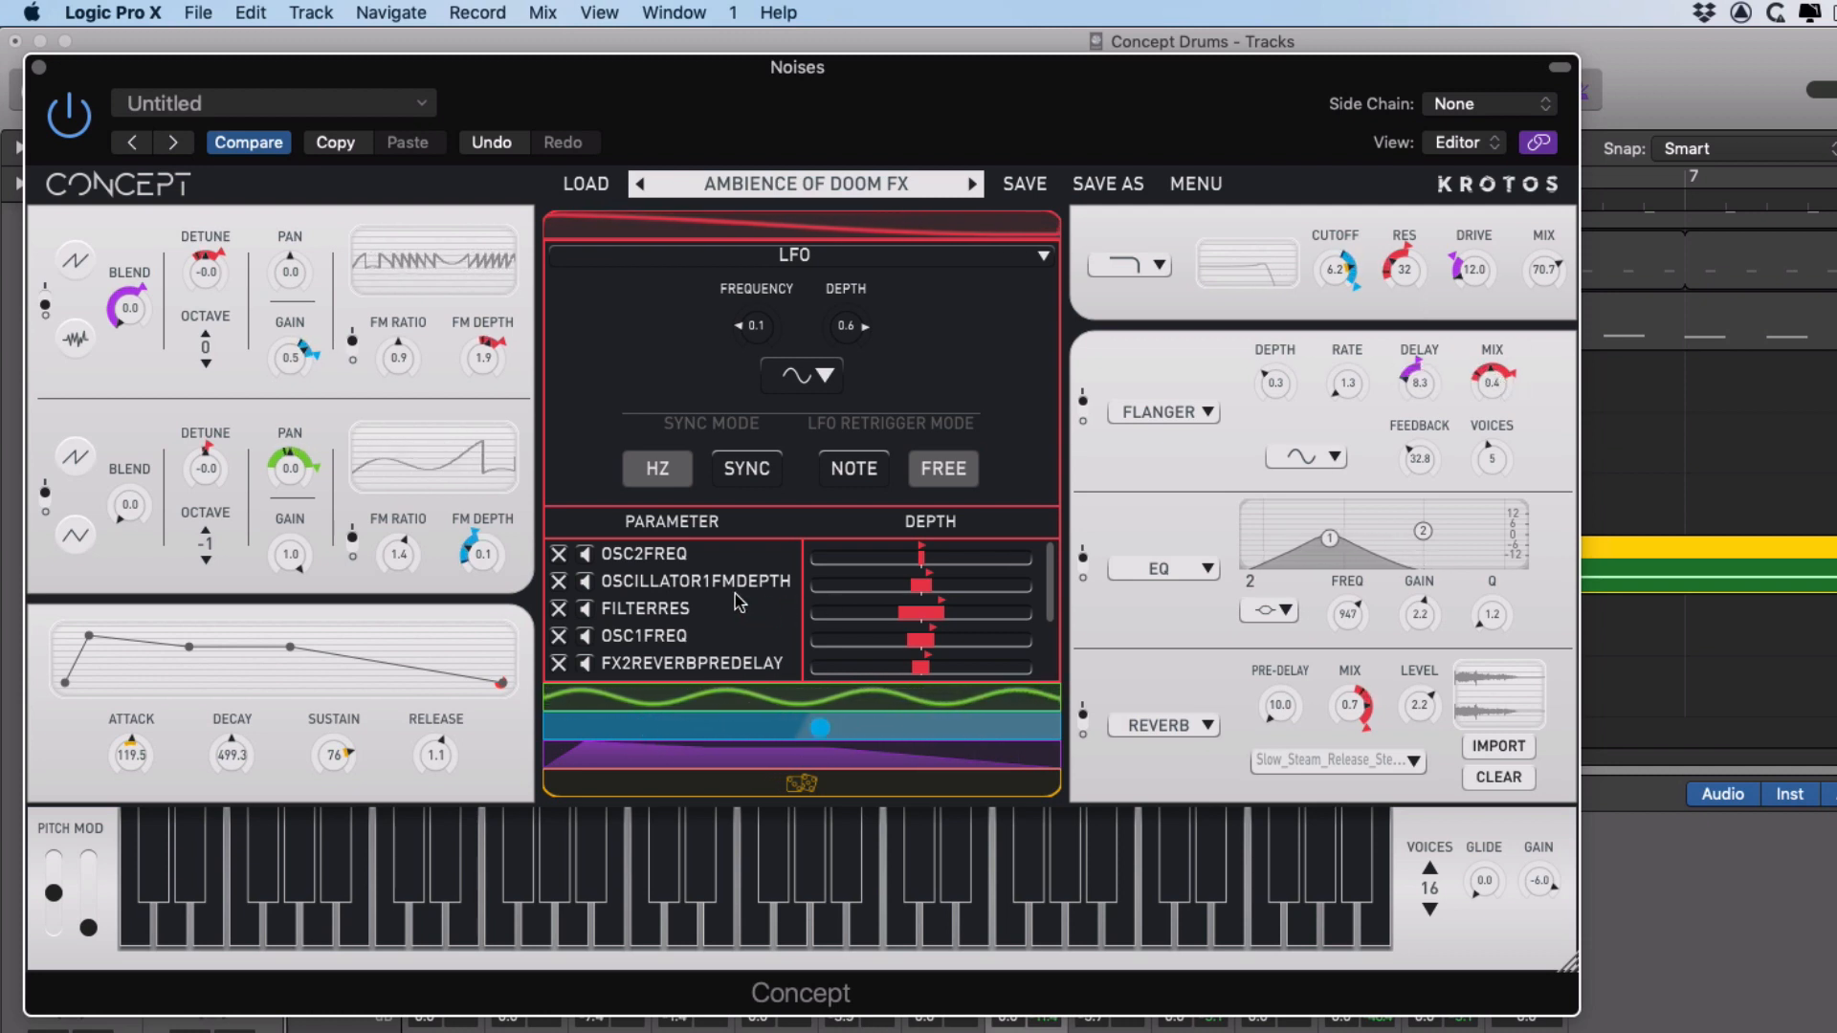
pyautogui.moveTo(1049, 579)
pyautogui.mouseDown()
pyautogui.moveTo(1051, 641)
pyautogui.moveTo(1059, 578)
pyautogui.mouseUp()
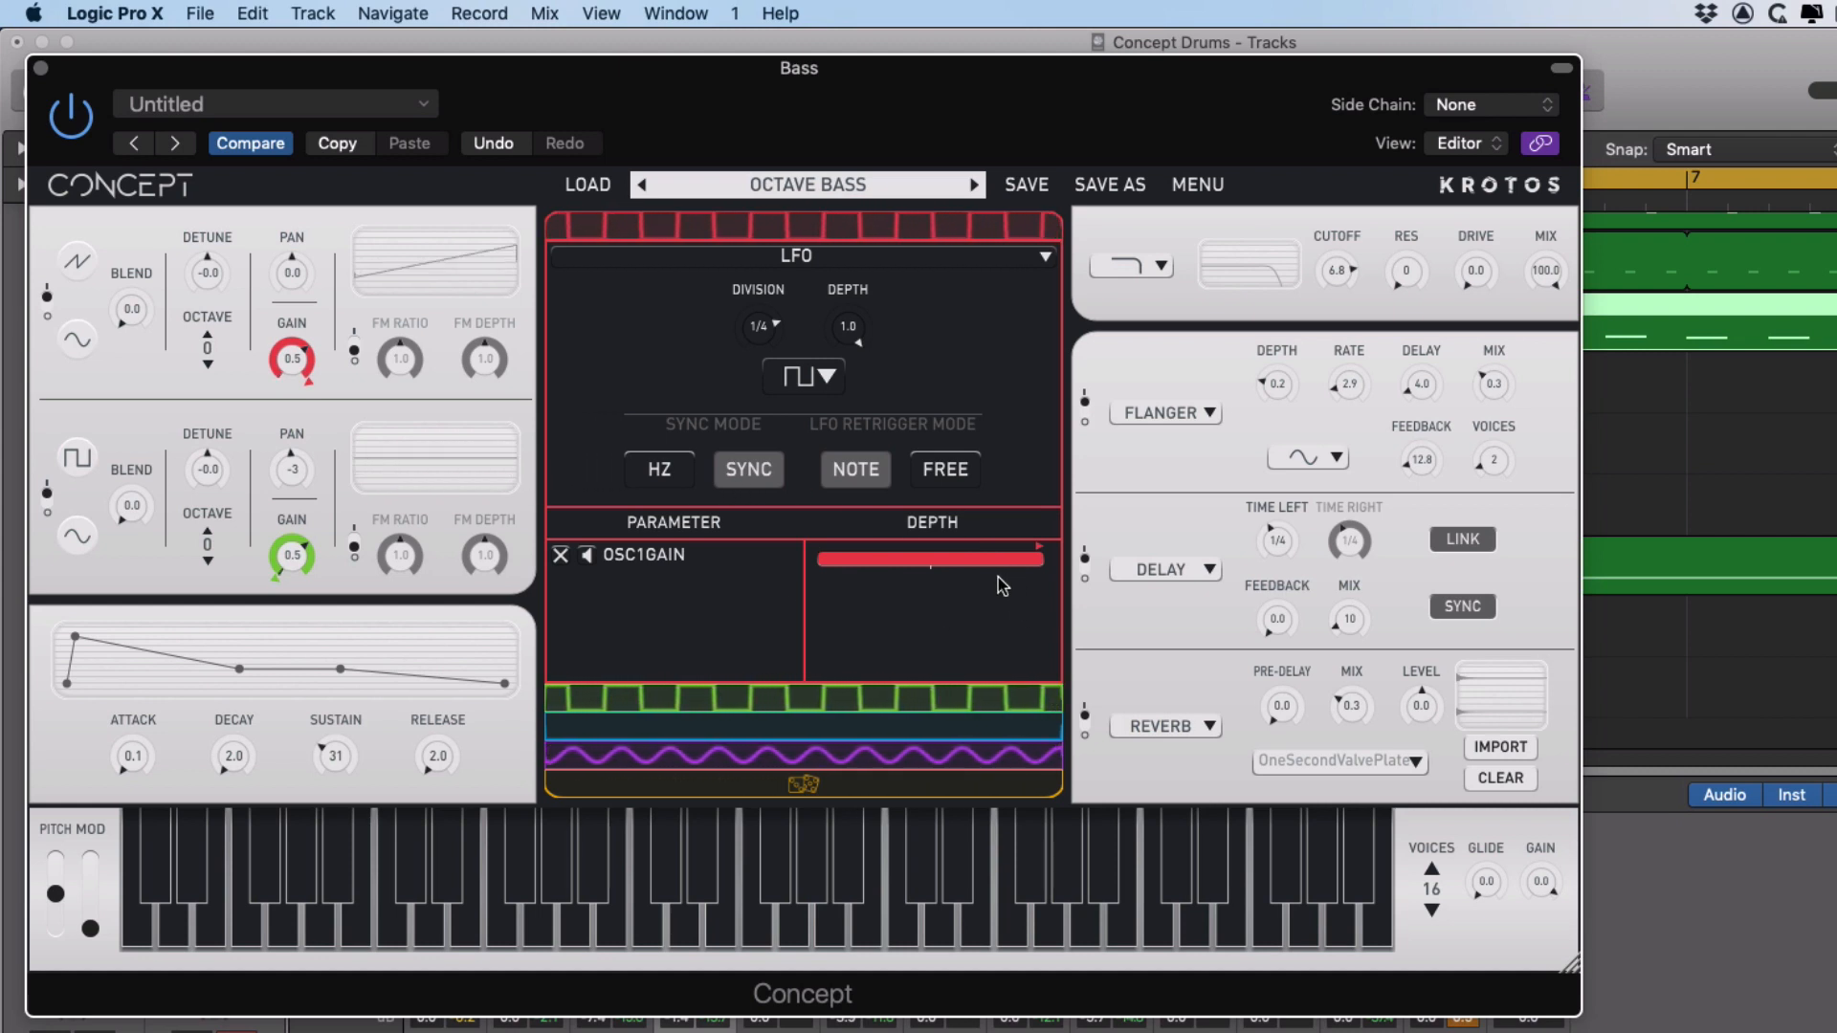
# Step: Toggle oscillator 2 in the Bass synth, inspect the green LFO modulating its gain, and close the synth window
pyautogui.click(48, 505)
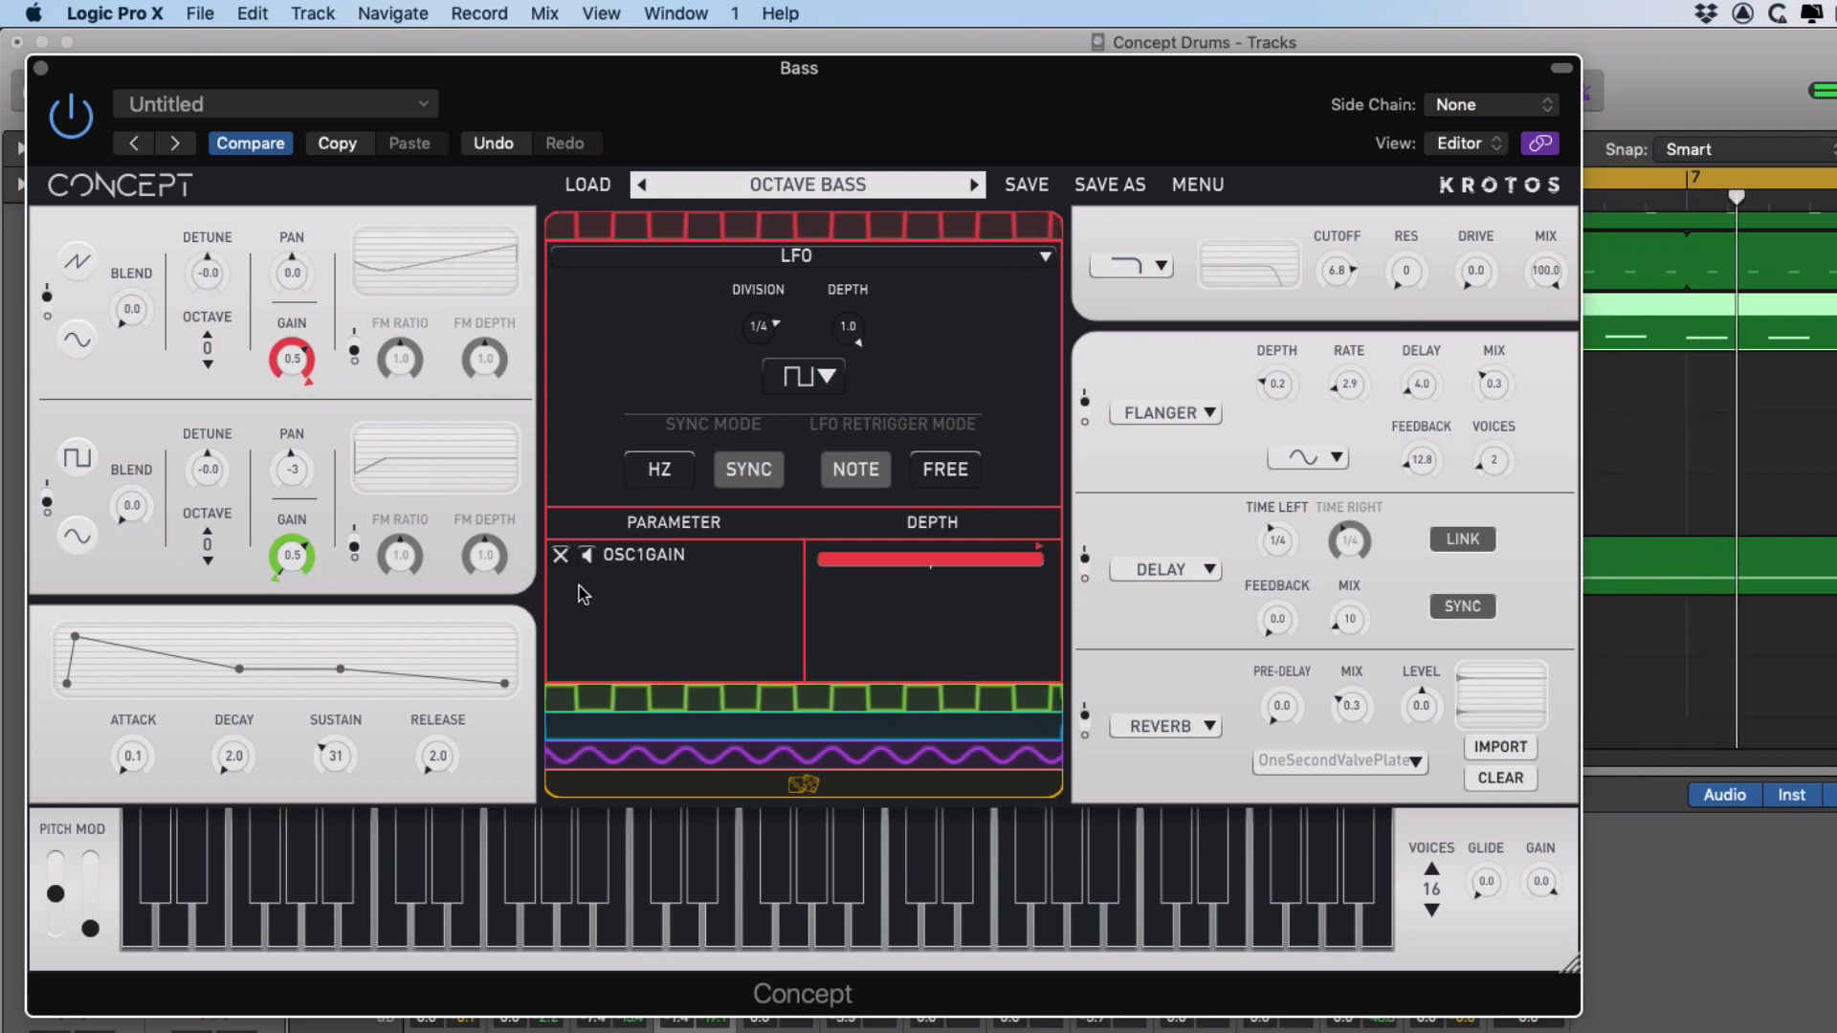
pyautogui.click(711, 695)
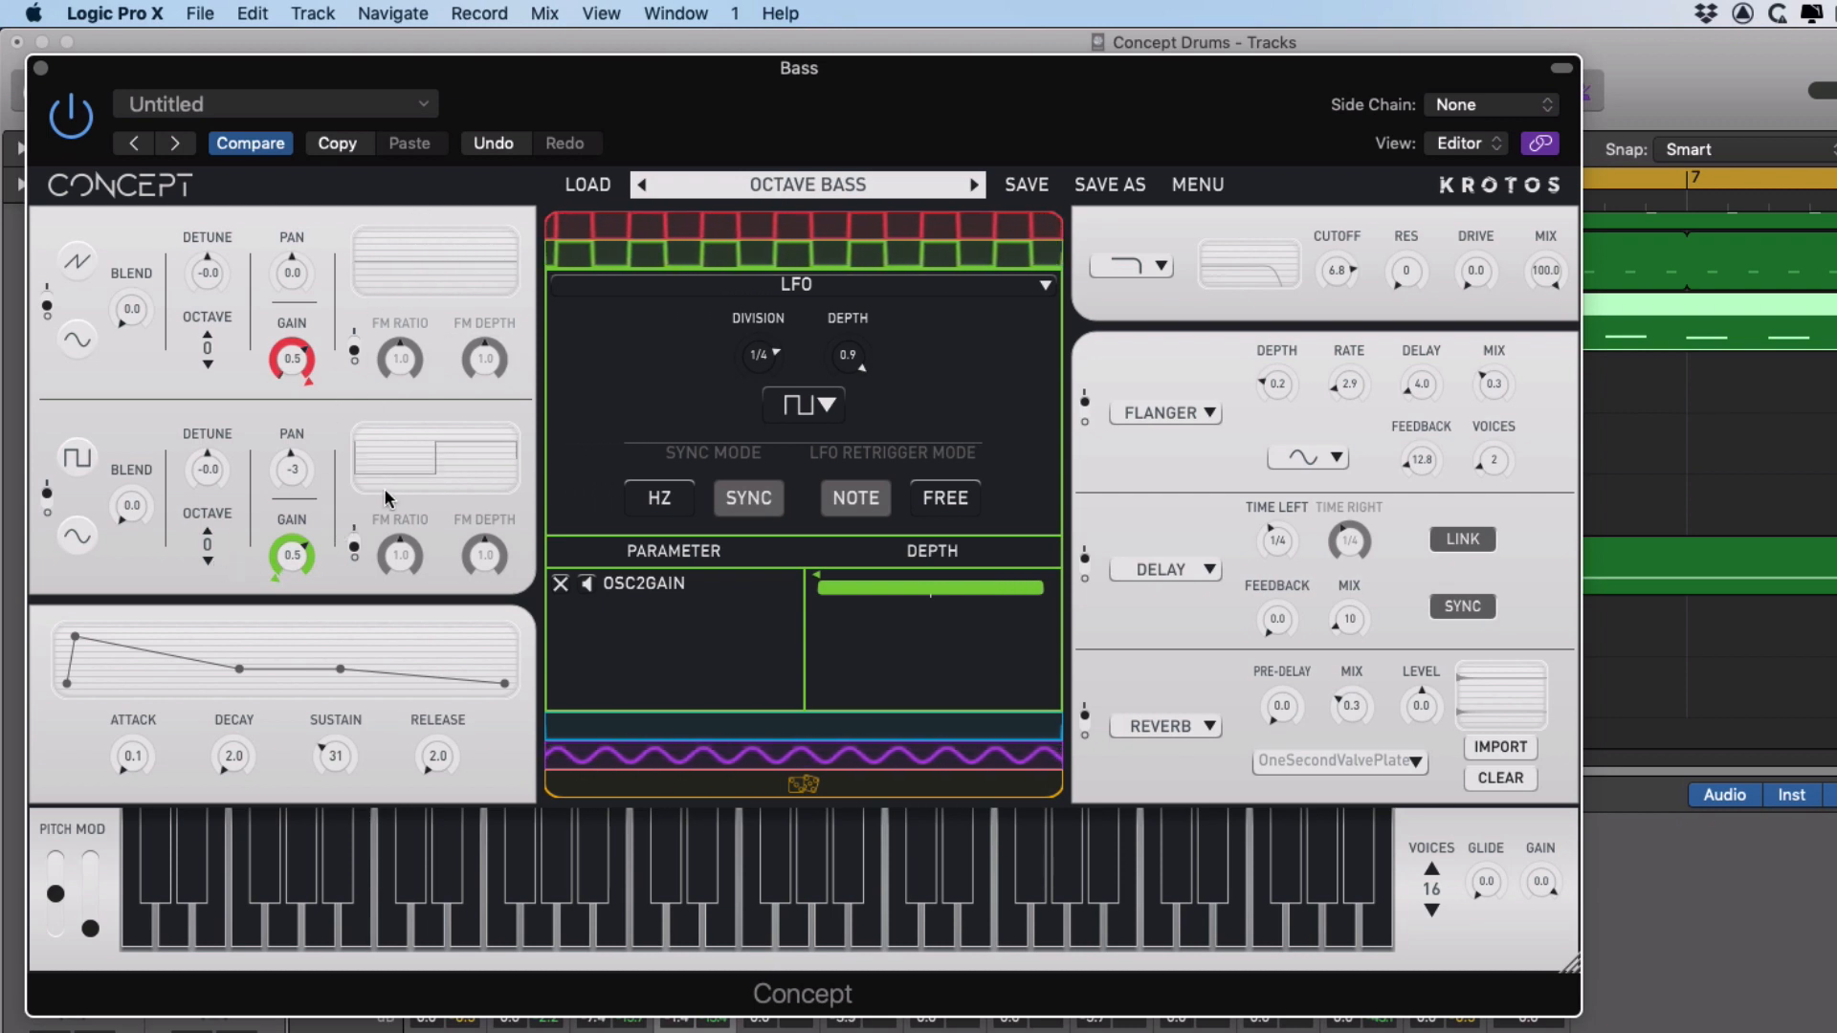
pyautogui.click(176, 483)
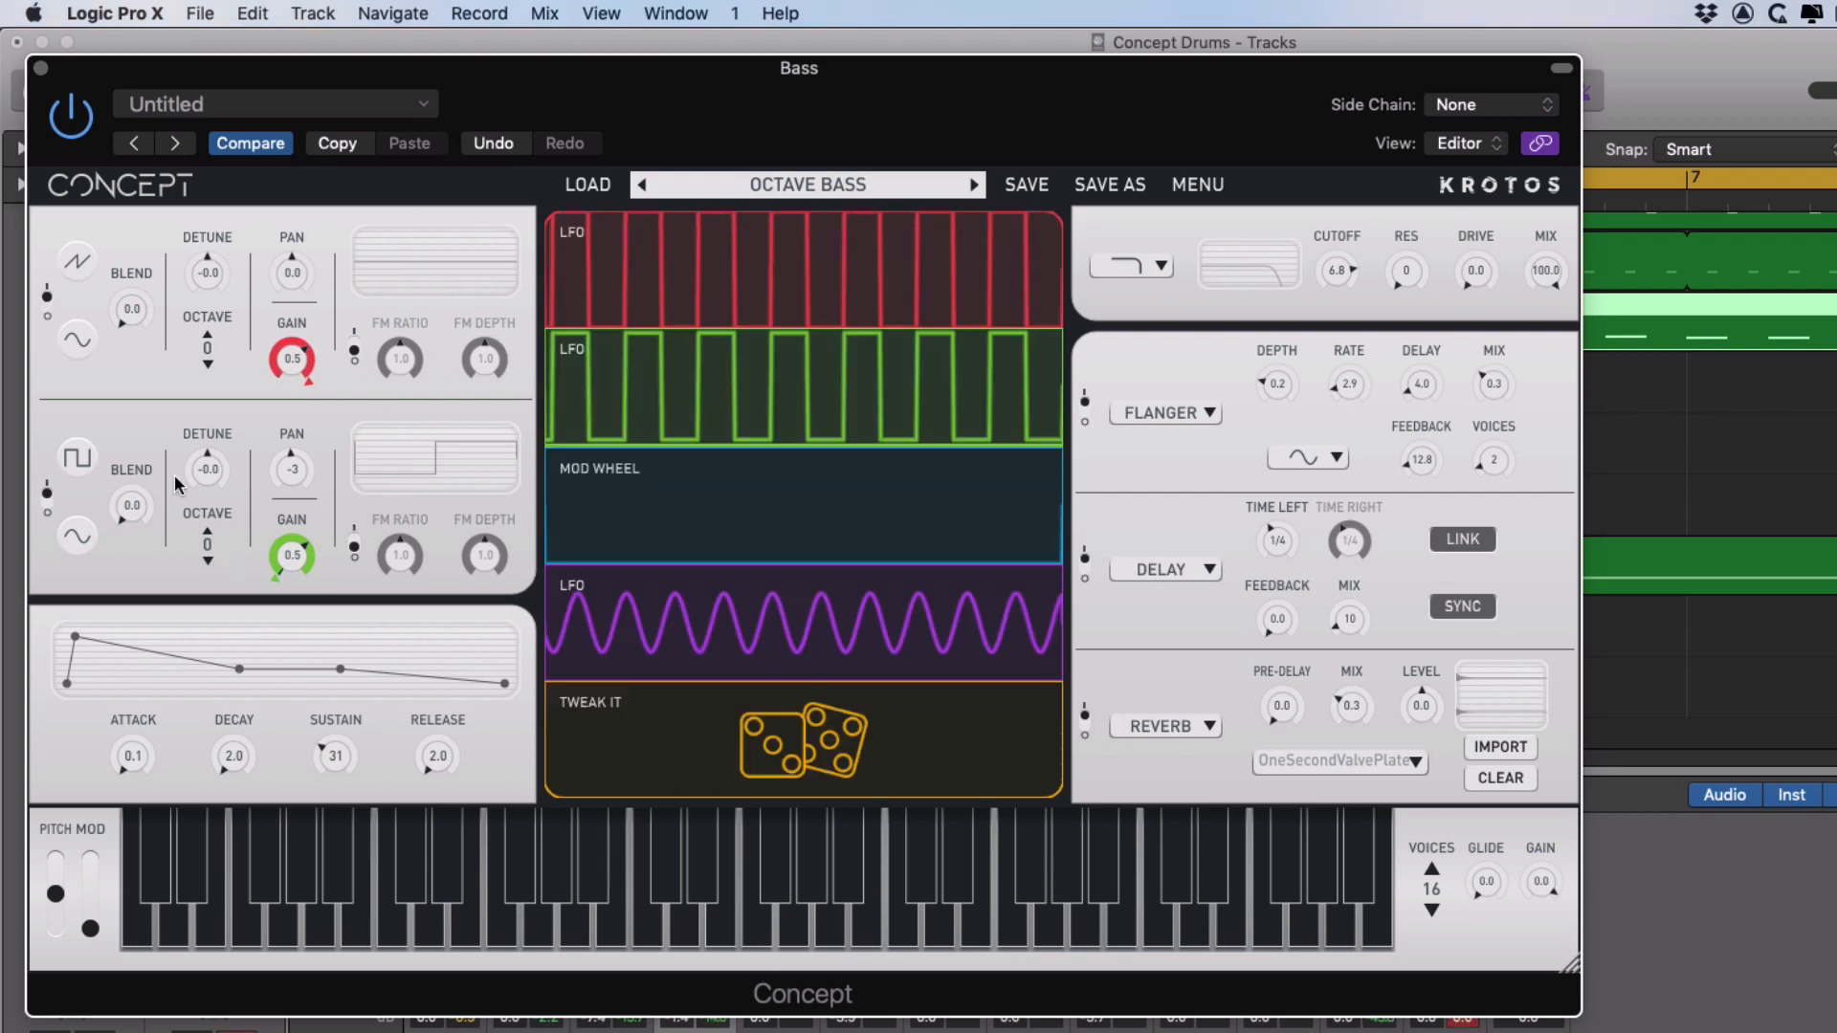
pyautogui.click(41, 68)
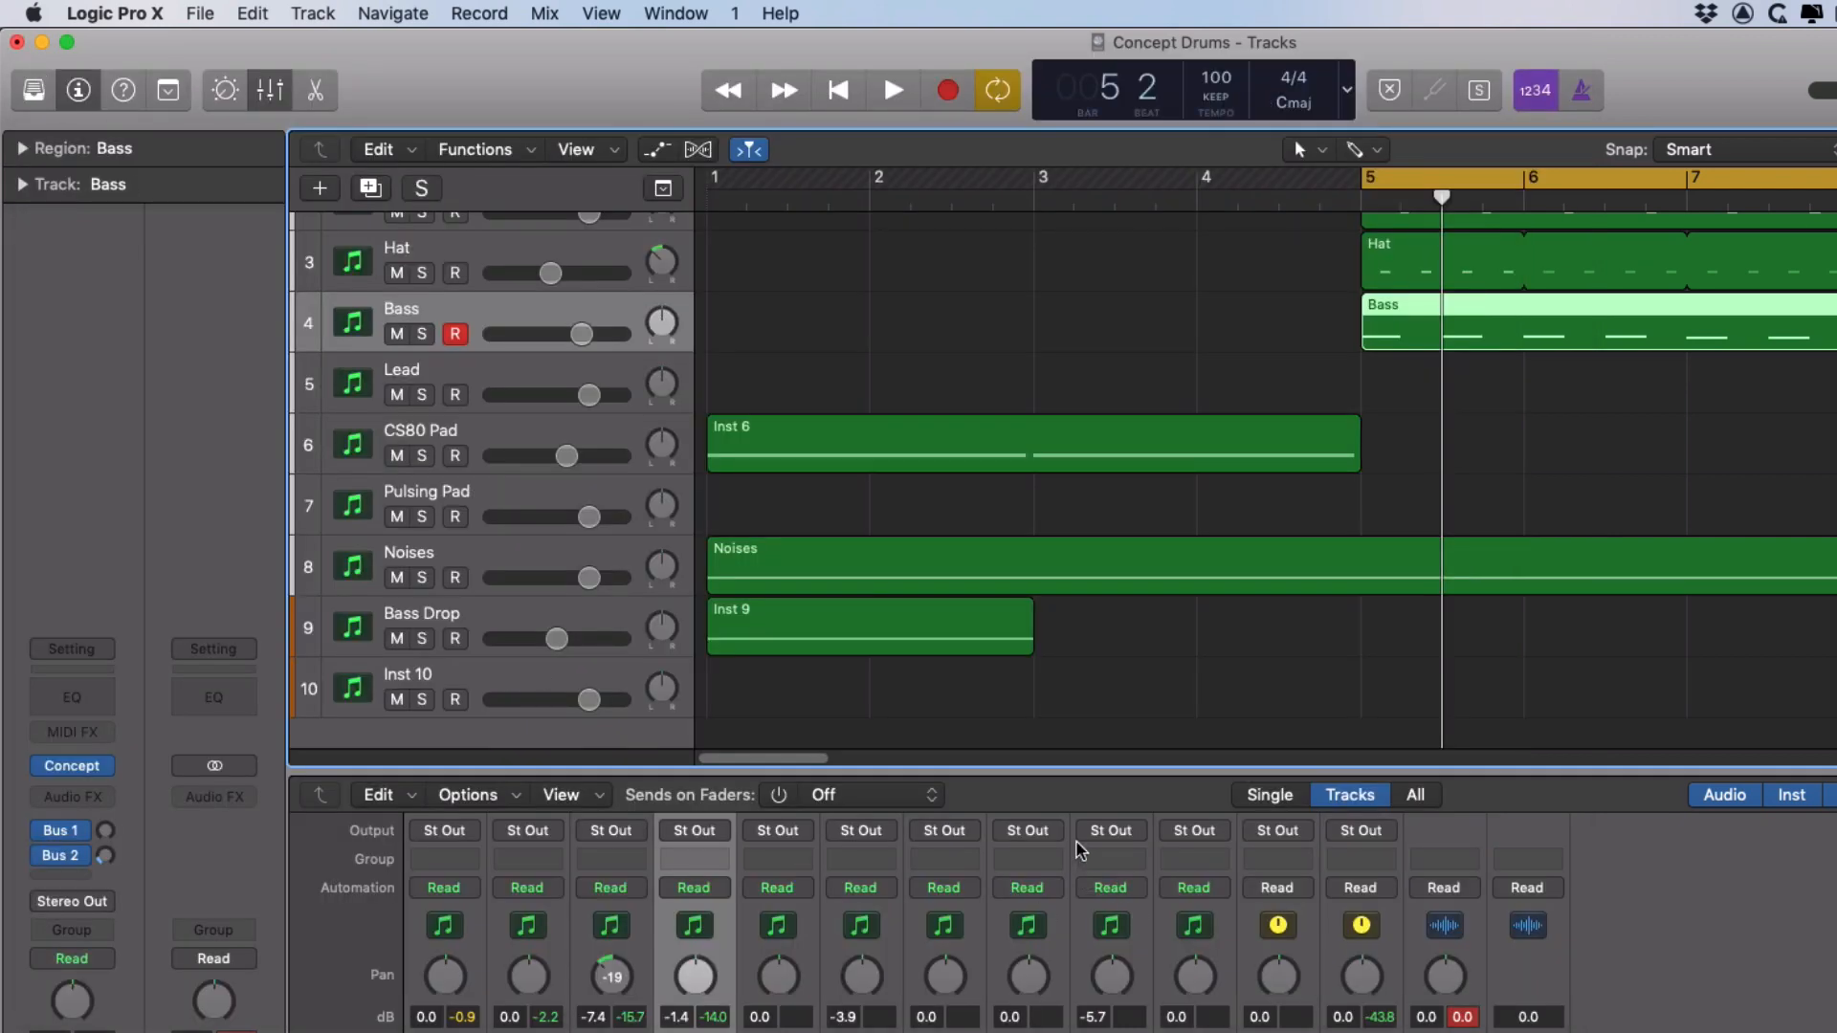
# Step: With cycle mode off, solo the Bass Drop track, open its Concept synth and audition it from bar 1
pyautogui.press('c')
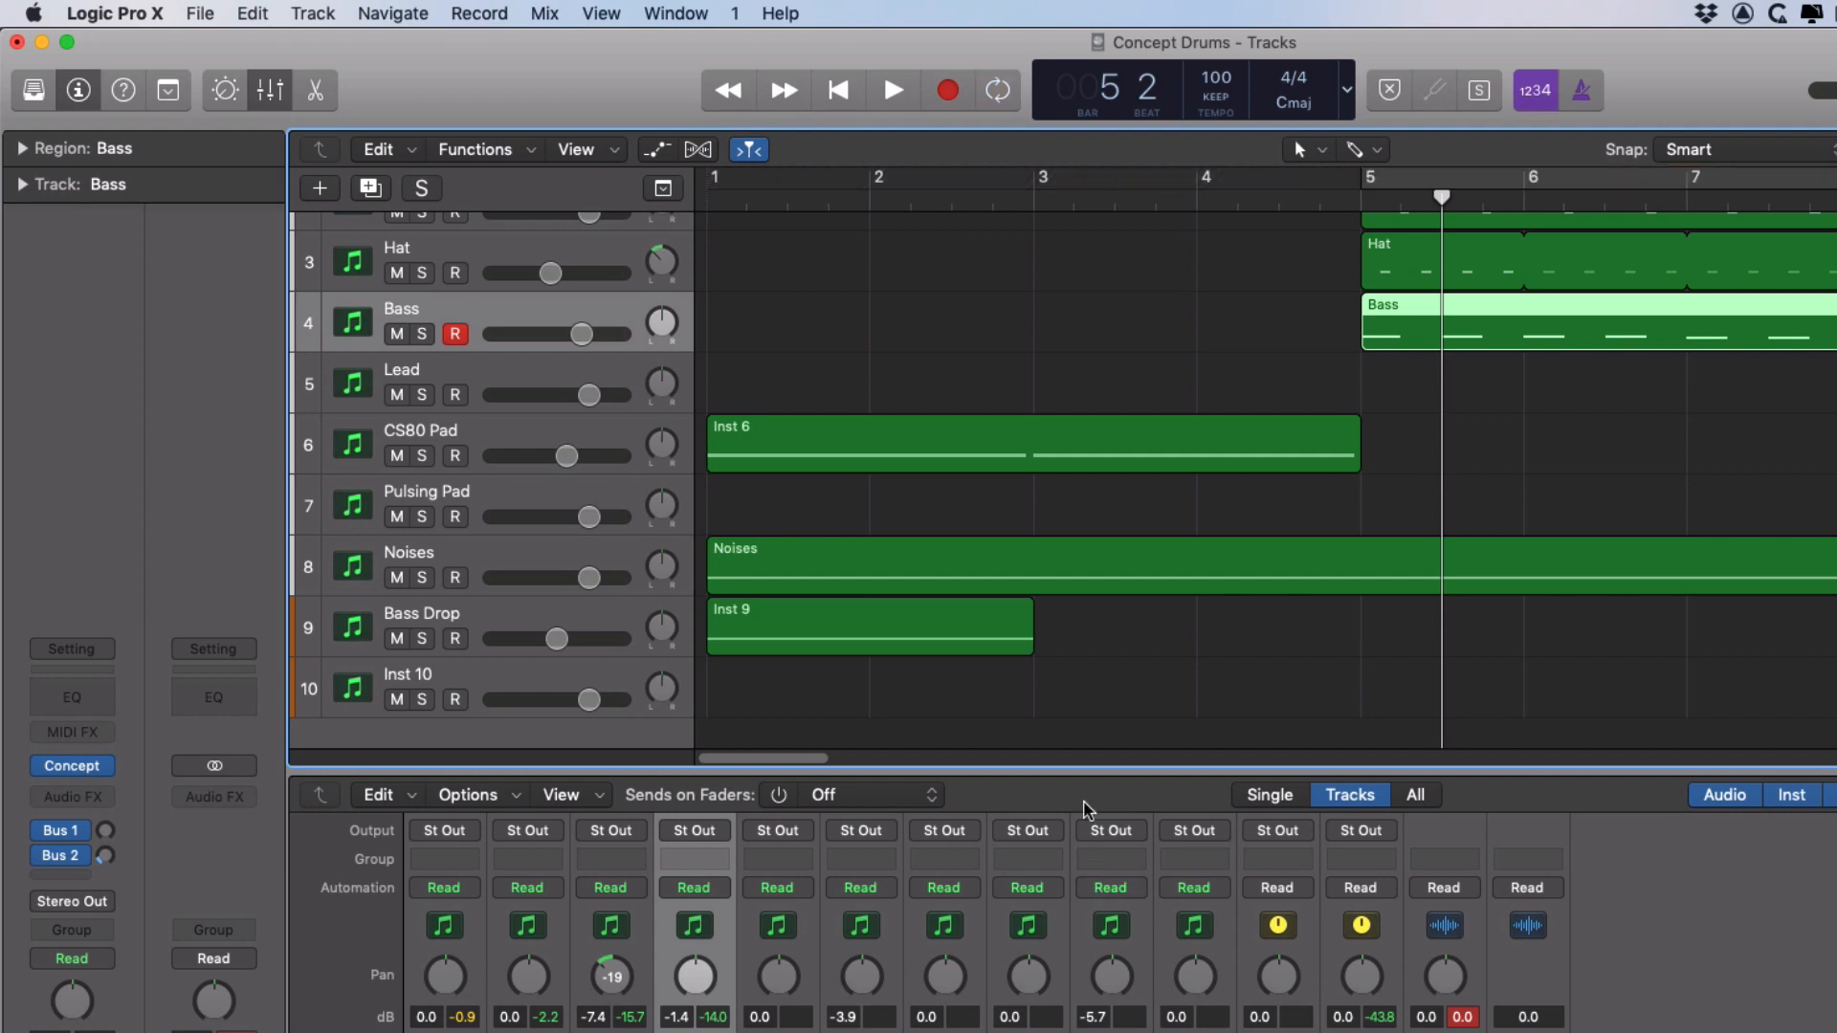
pyautogui.click(854, 107)
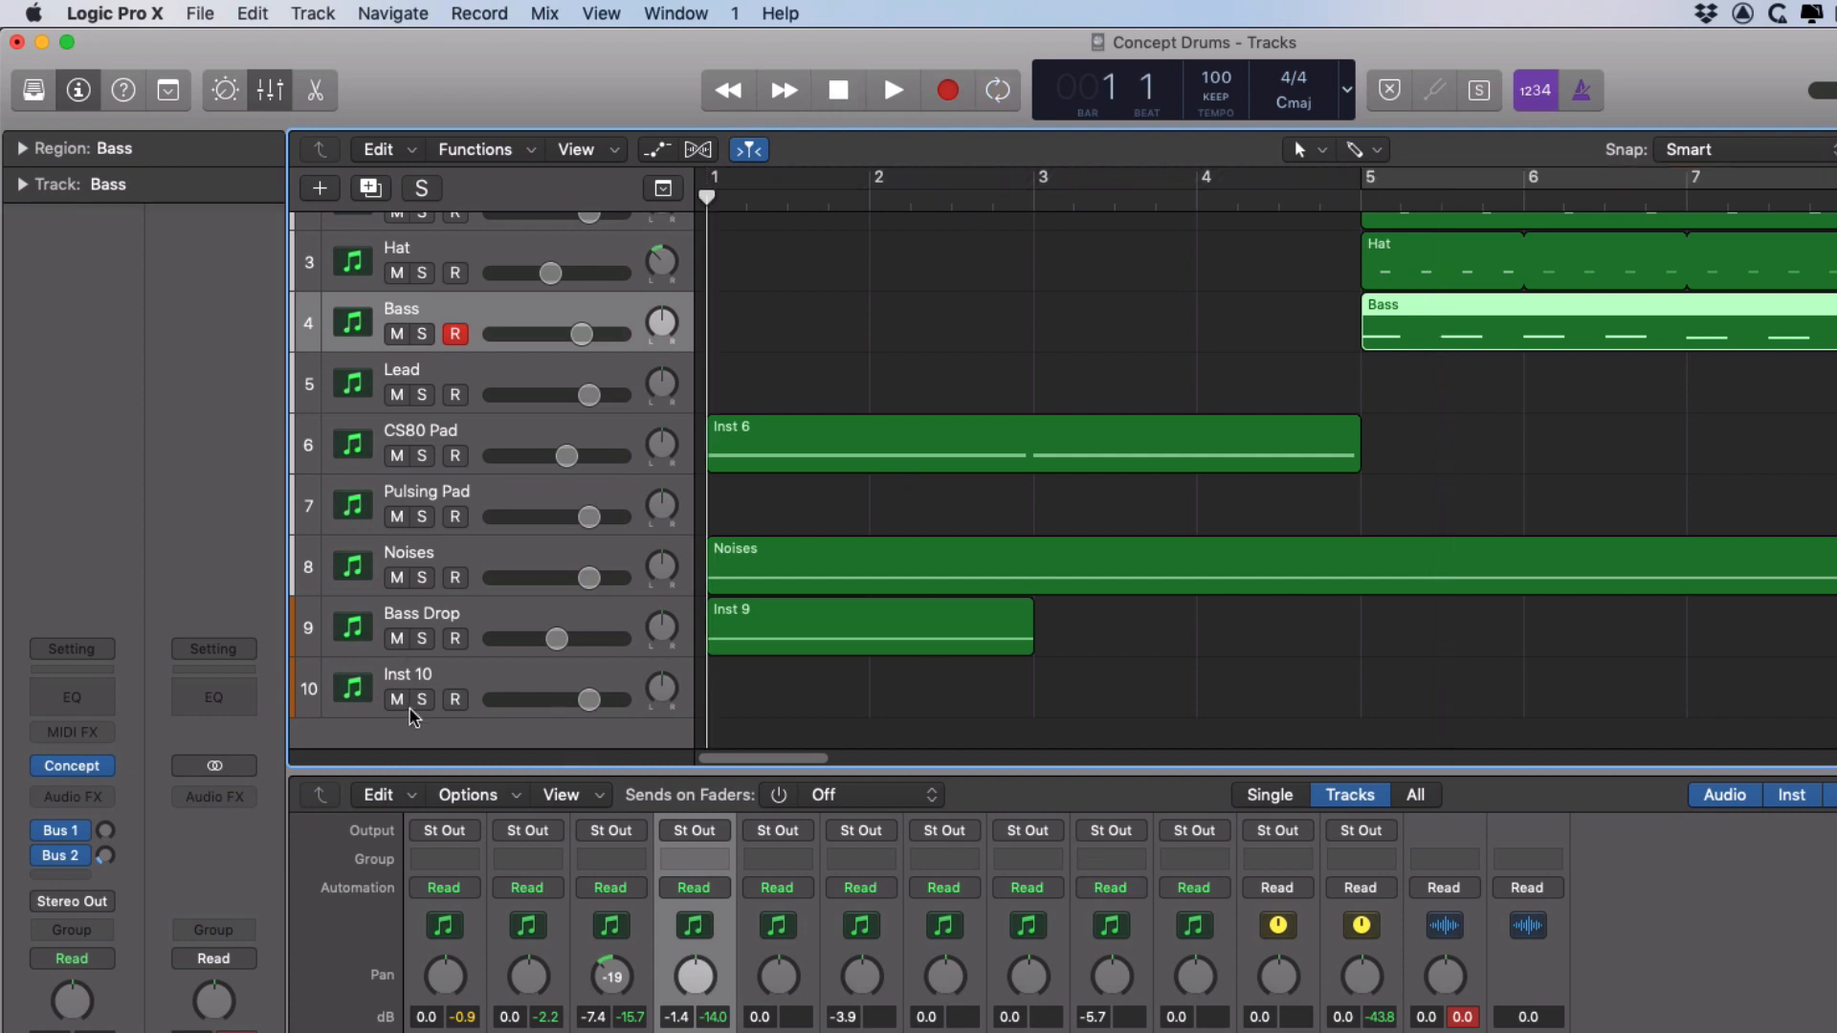
pyautogui.click(468, 613)
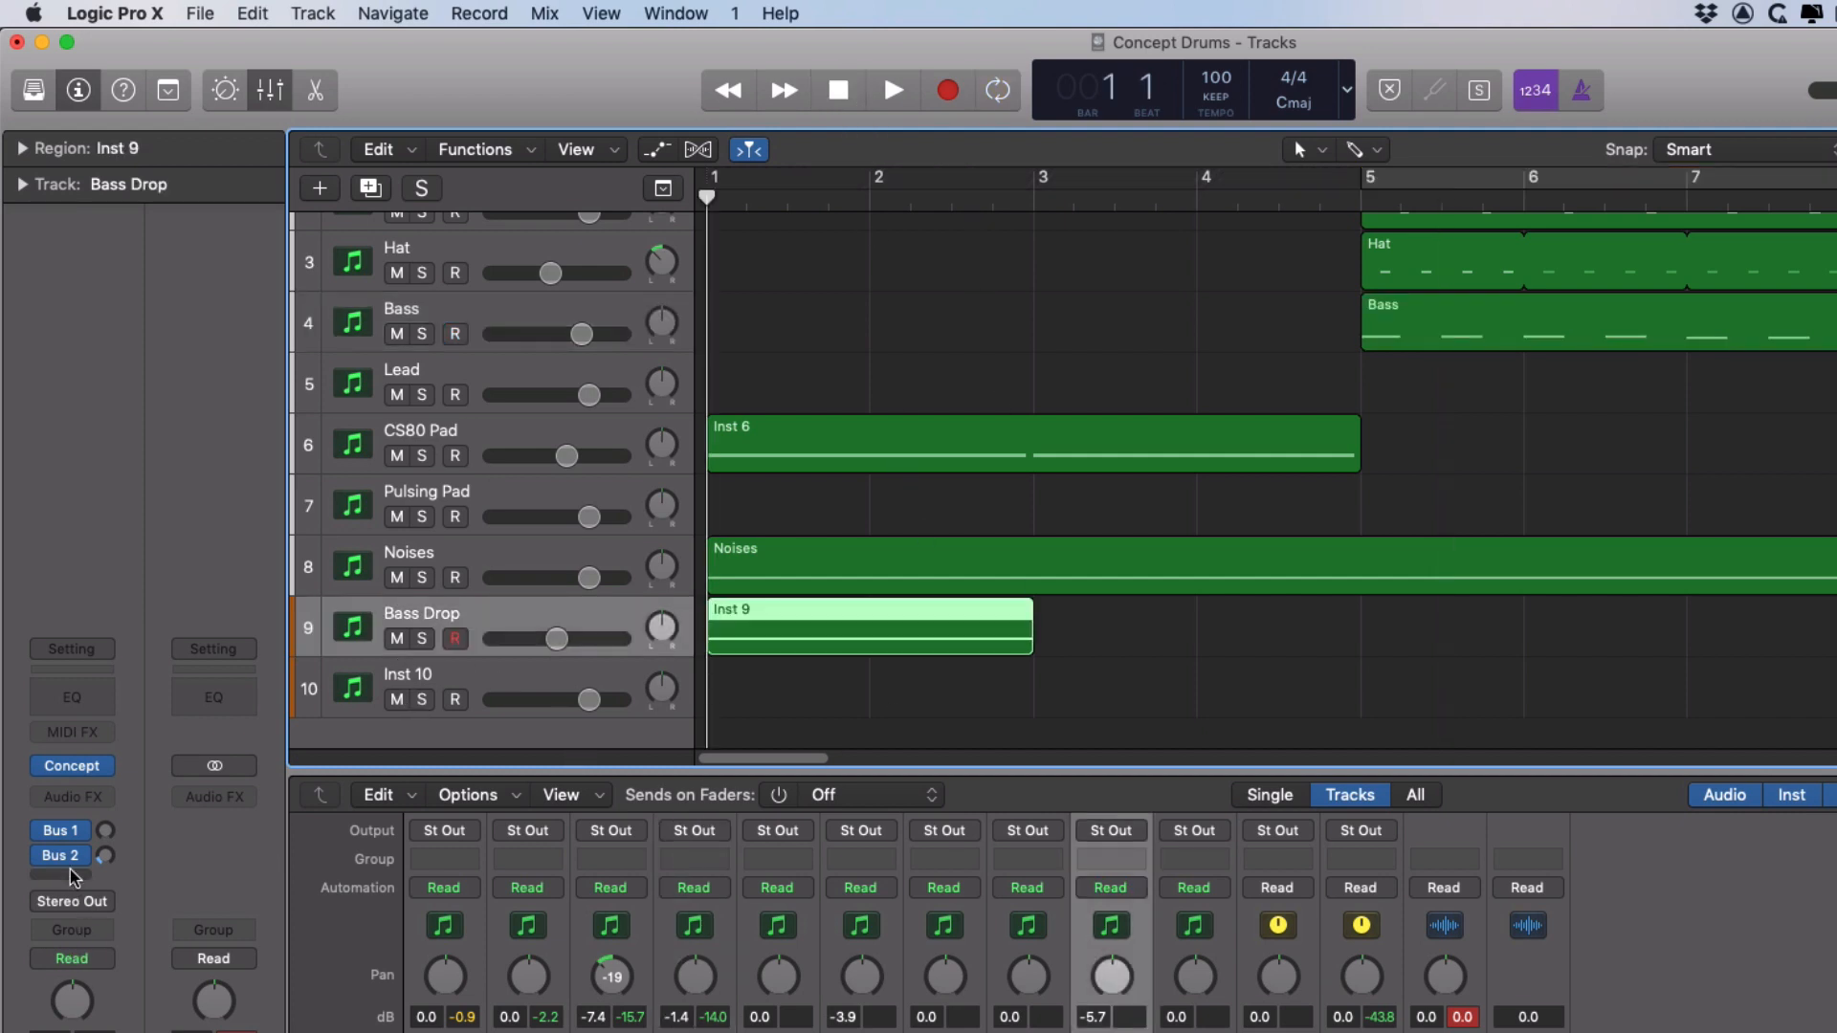
pyautogui.click(73, 772)
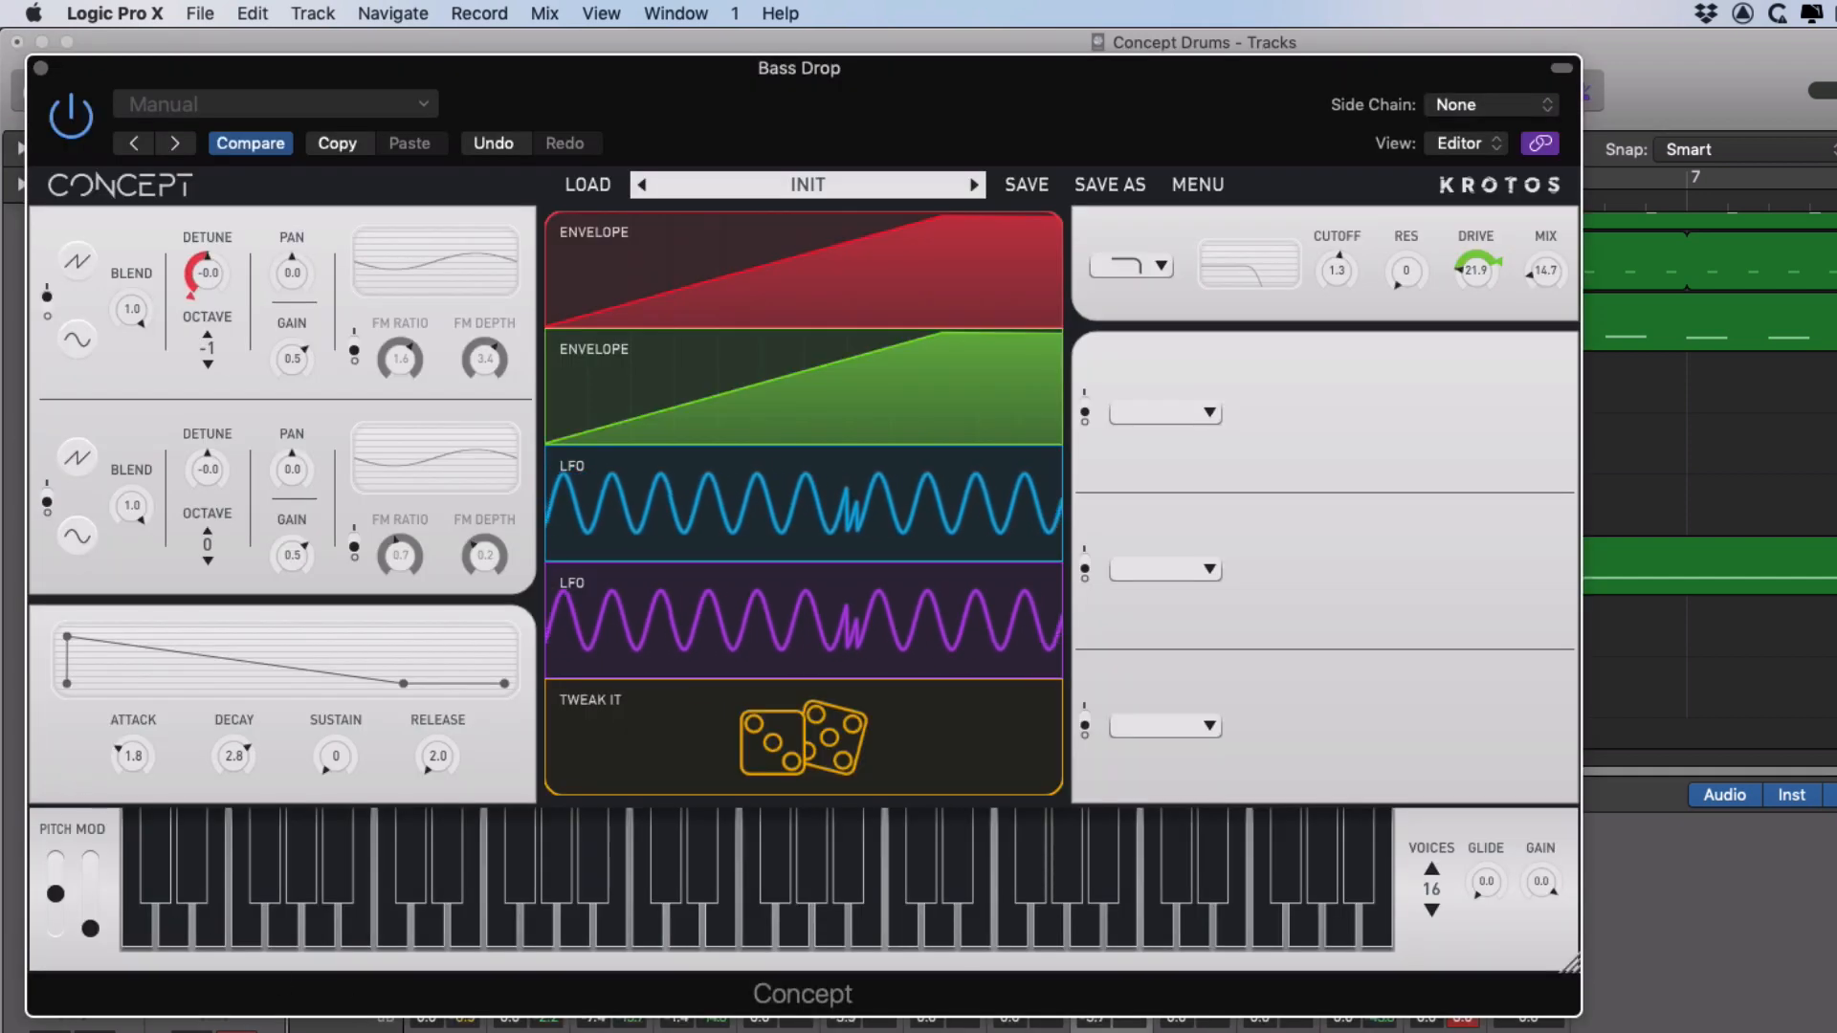
pyautogui.press('s')
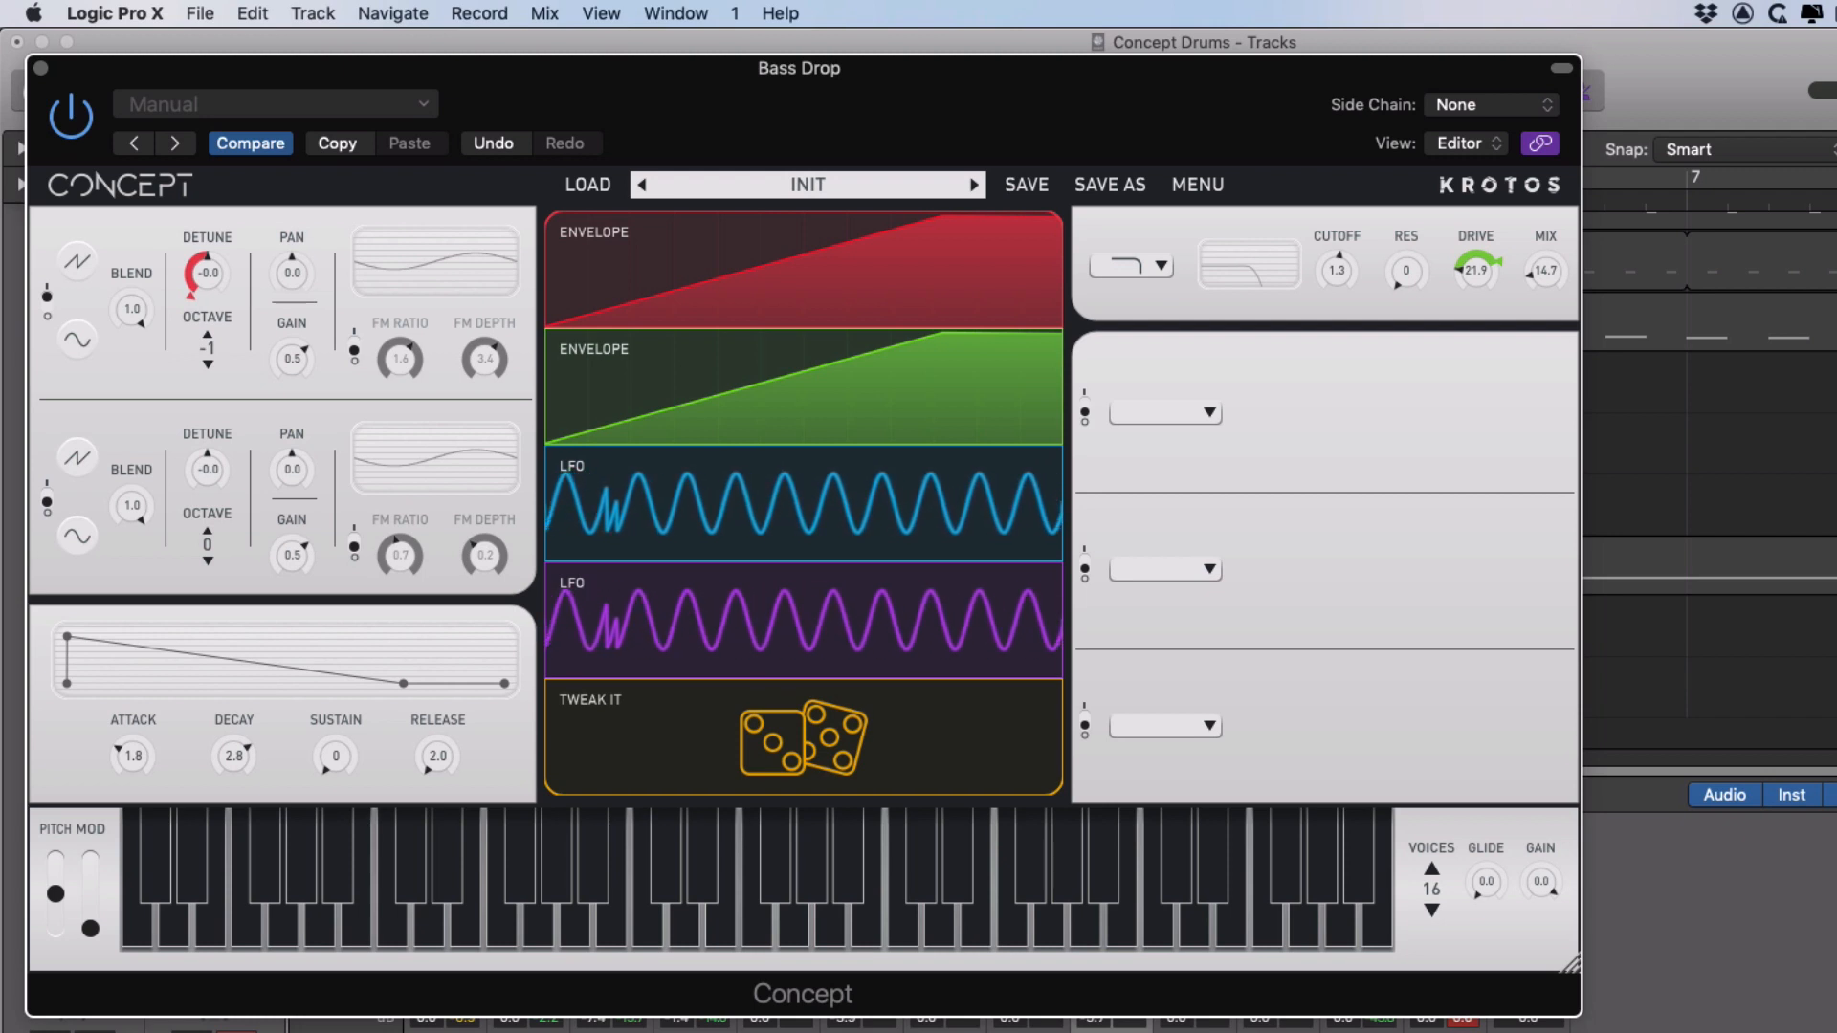
pyautogui.press('space')
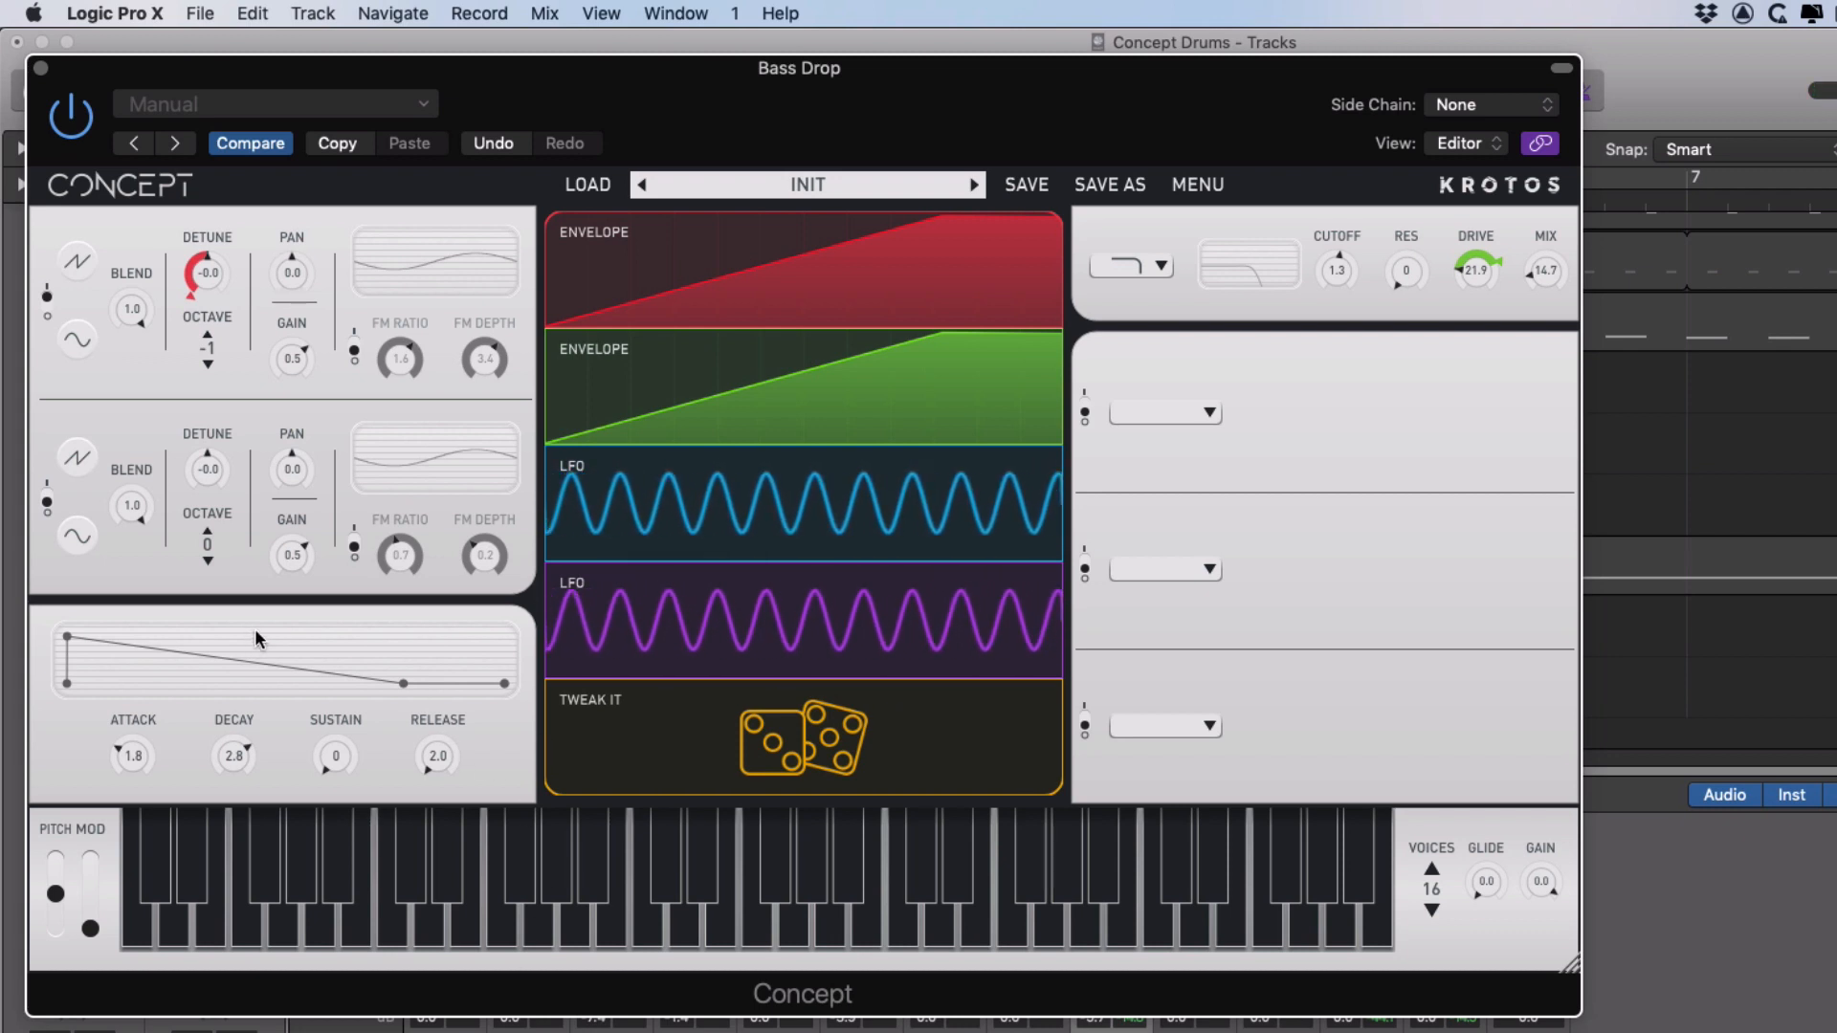
# Step: Expand the red envelope in the Bass Drop synth, set the amp Attack to 0.1 and unmute the envelope's OSC1FREQ modulation
pyautogui.moveTo(203, 273)
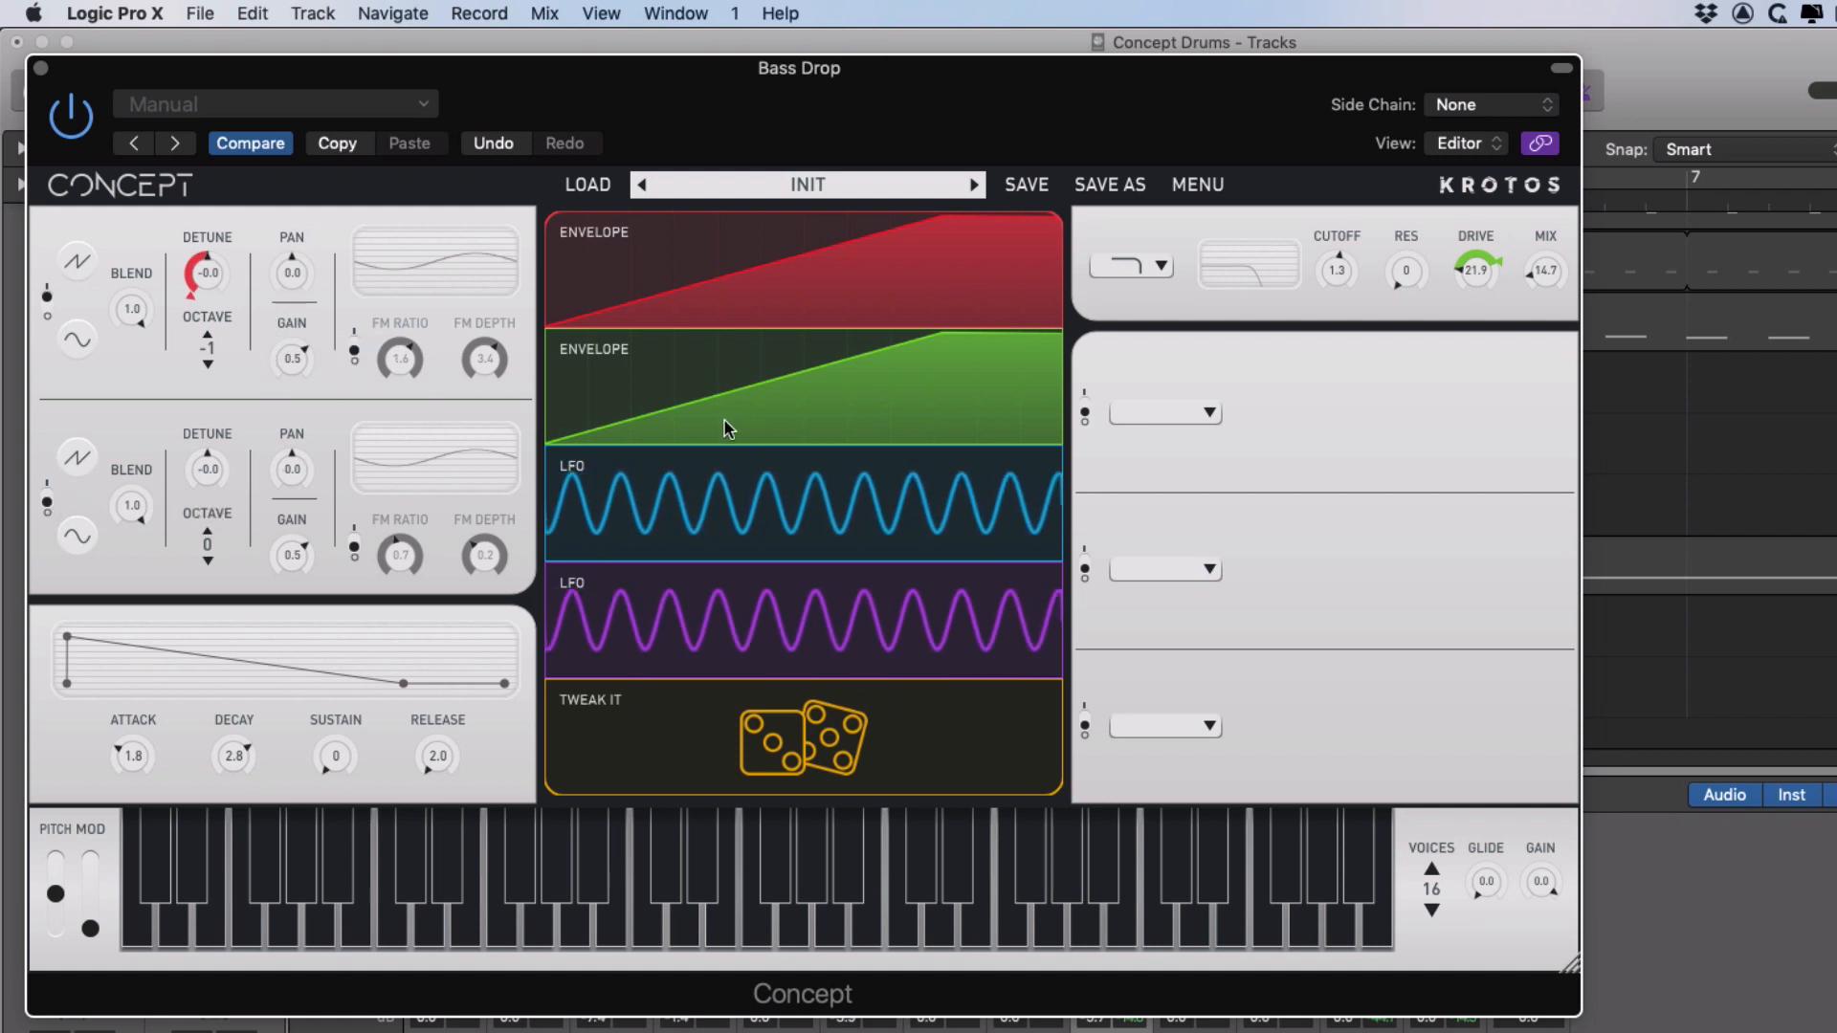
pyautogui.click(755, 260)
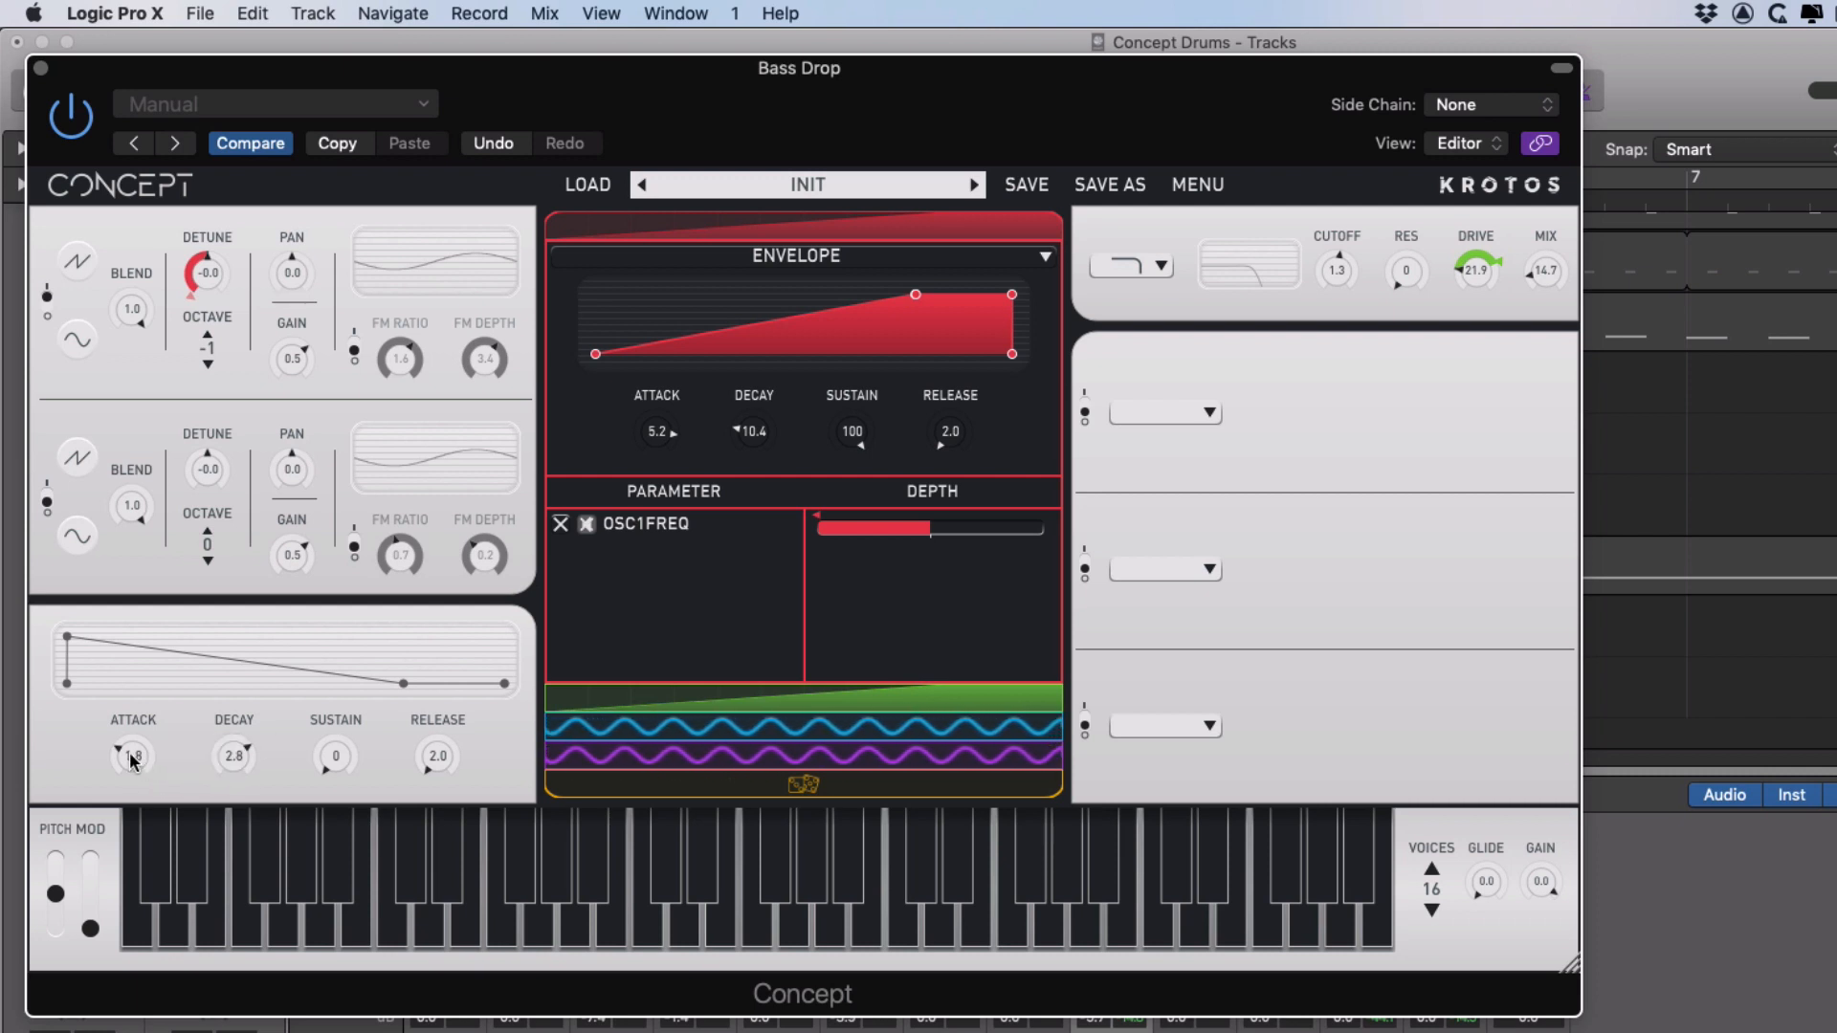
pyautogui.moveTo(134, 760); pyautogui.dragTo(156, 842)
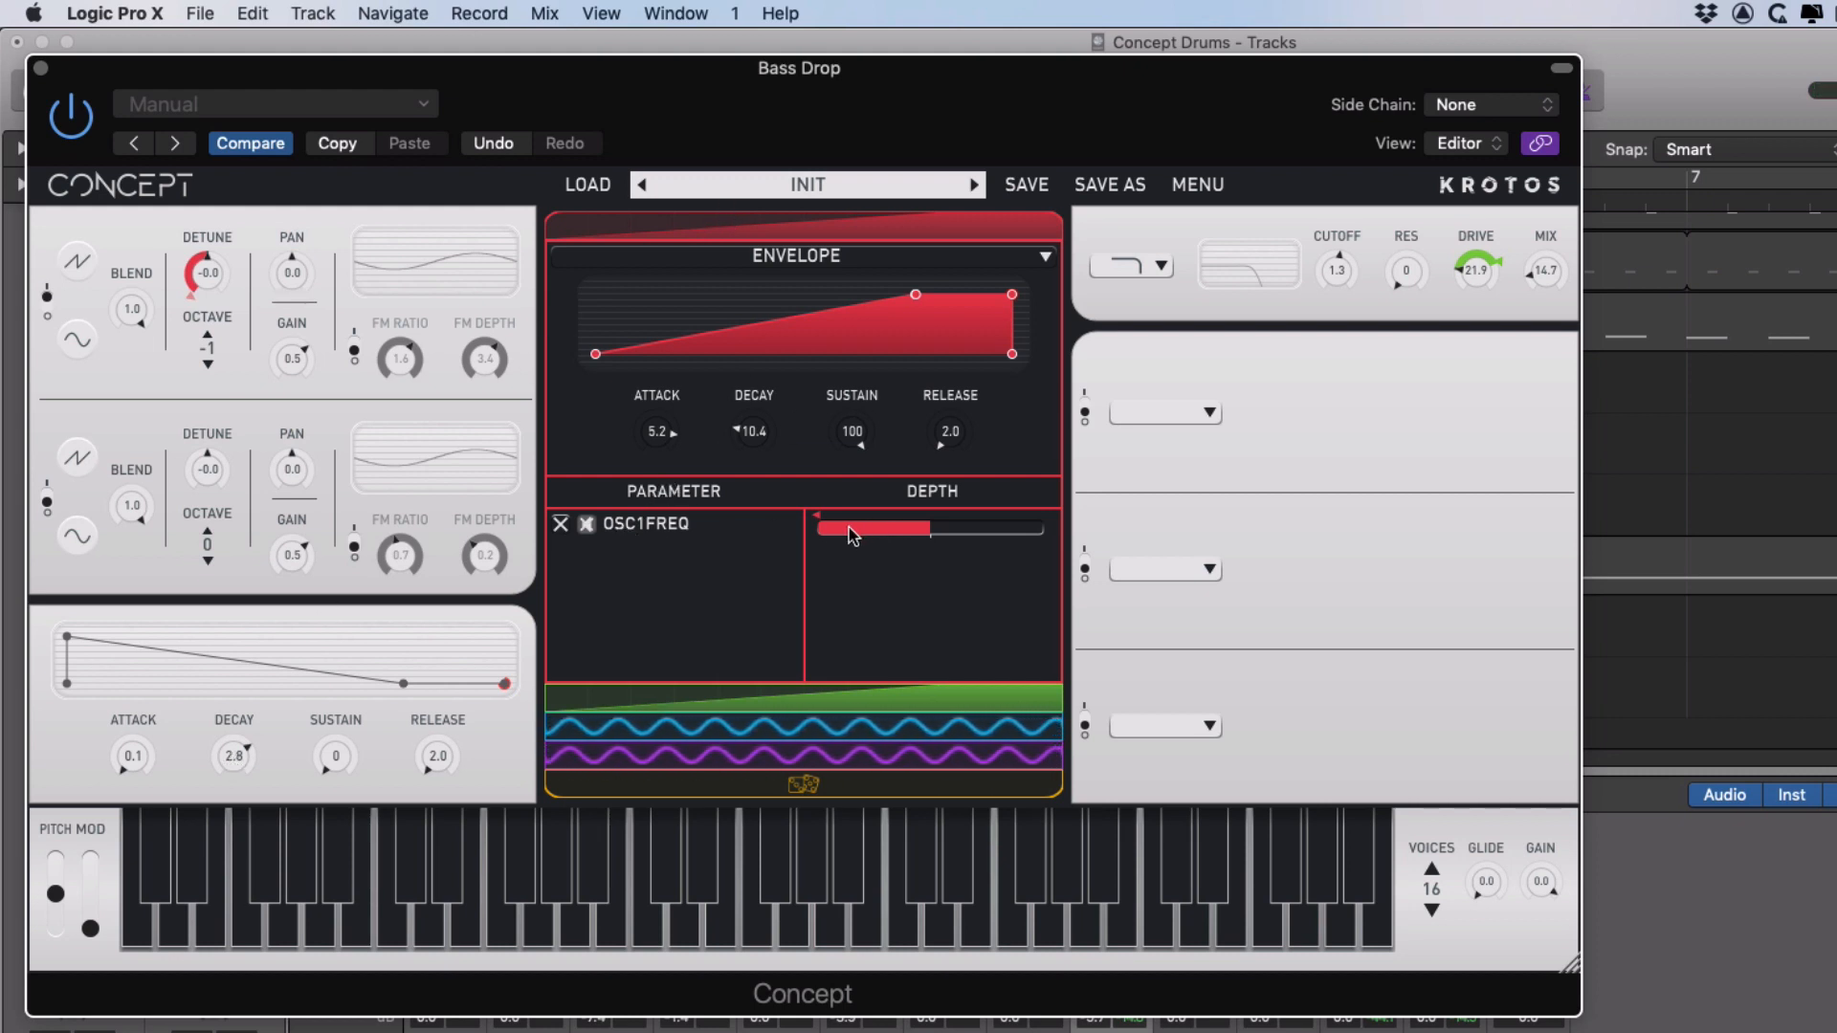
pyautogui.click(586, 525)
pyautogui.moveTo(208, 264)
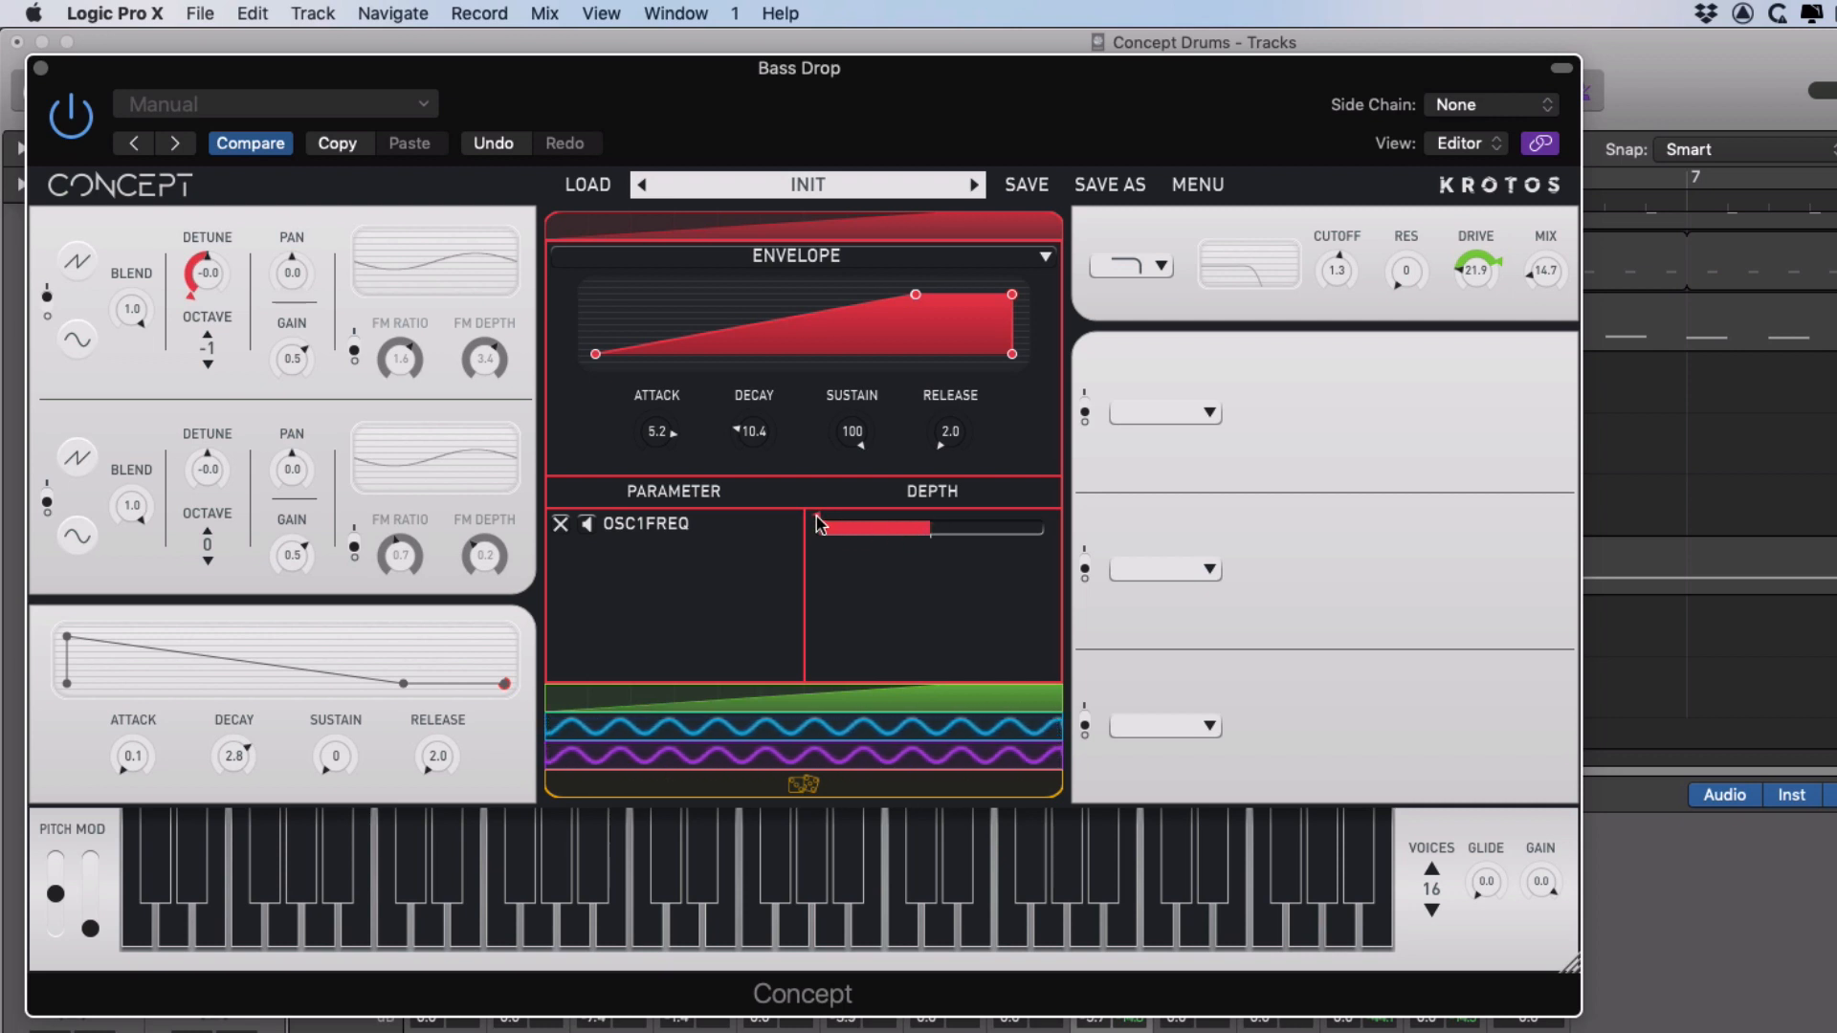
# Step: Swing the red envelope's OSC1FREQ modulation depth to full positive for comparison, and return it to full negative
pyautogui.moveTo(818, 523); pyautogui.dragTo(1040, 533)
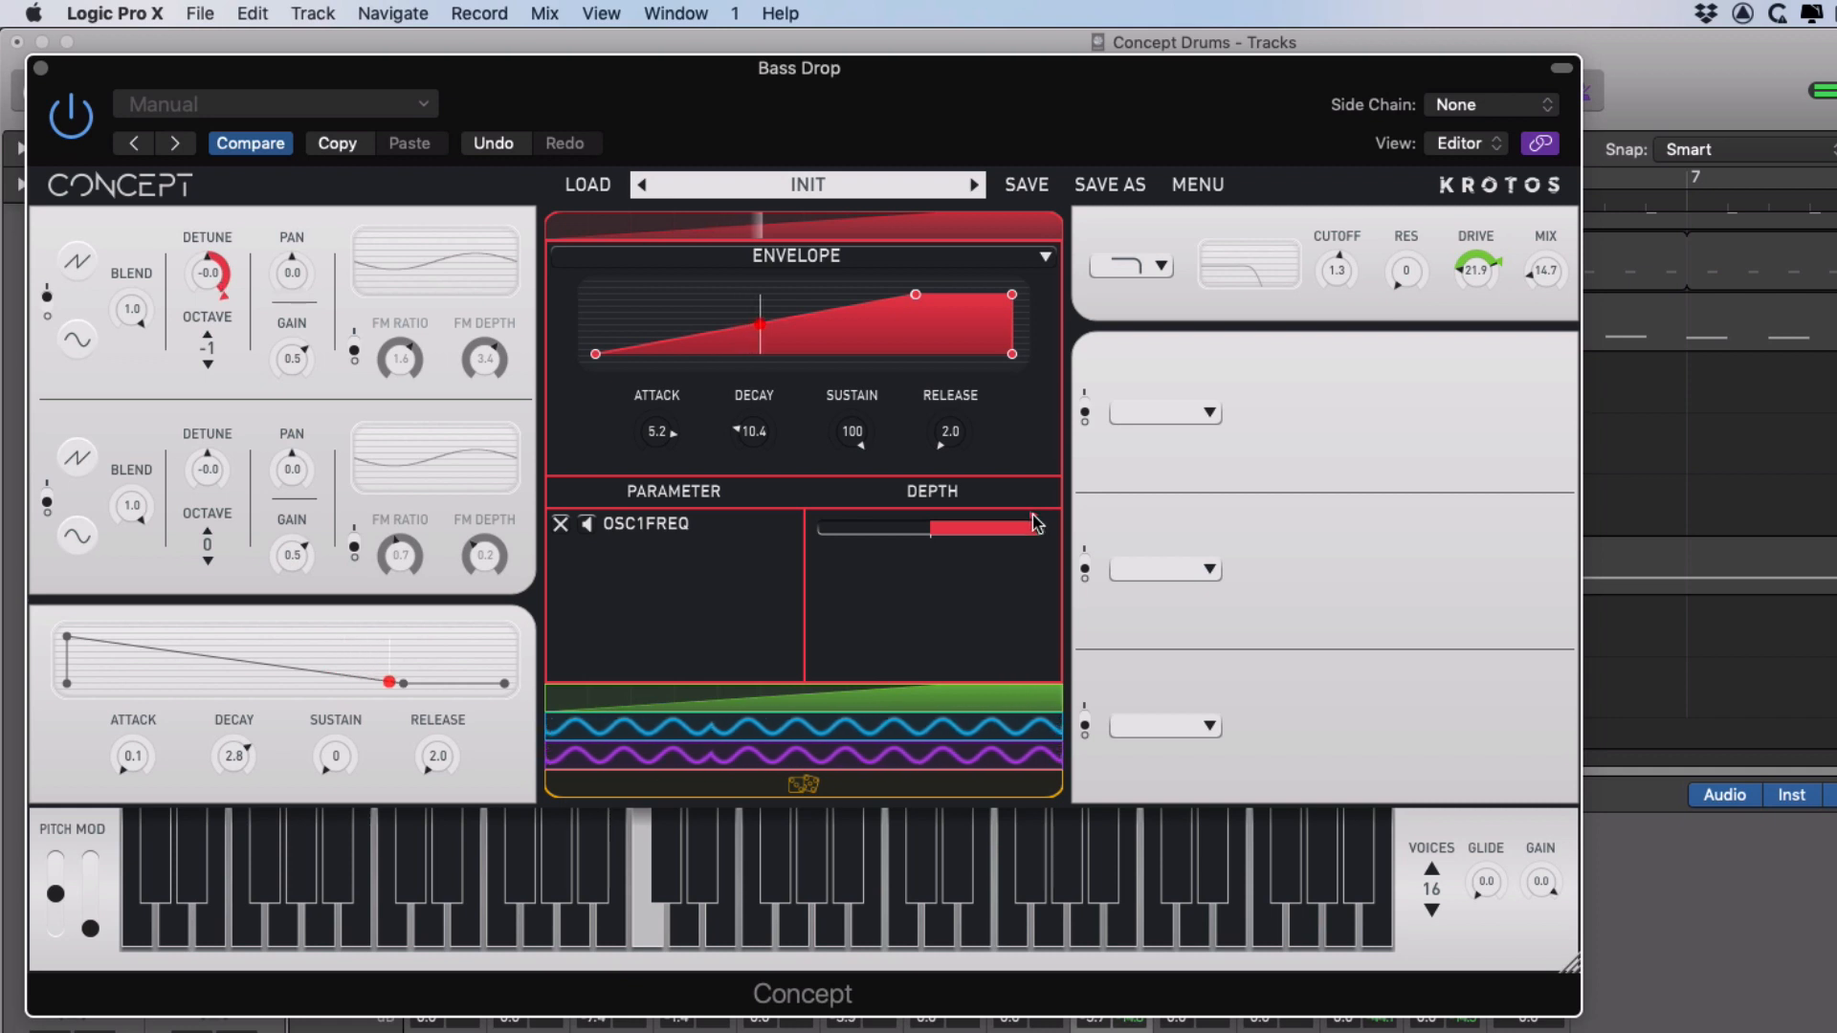
pyautogui.moveTo(1033, 523); pyautogui.dragTo(792, 536)
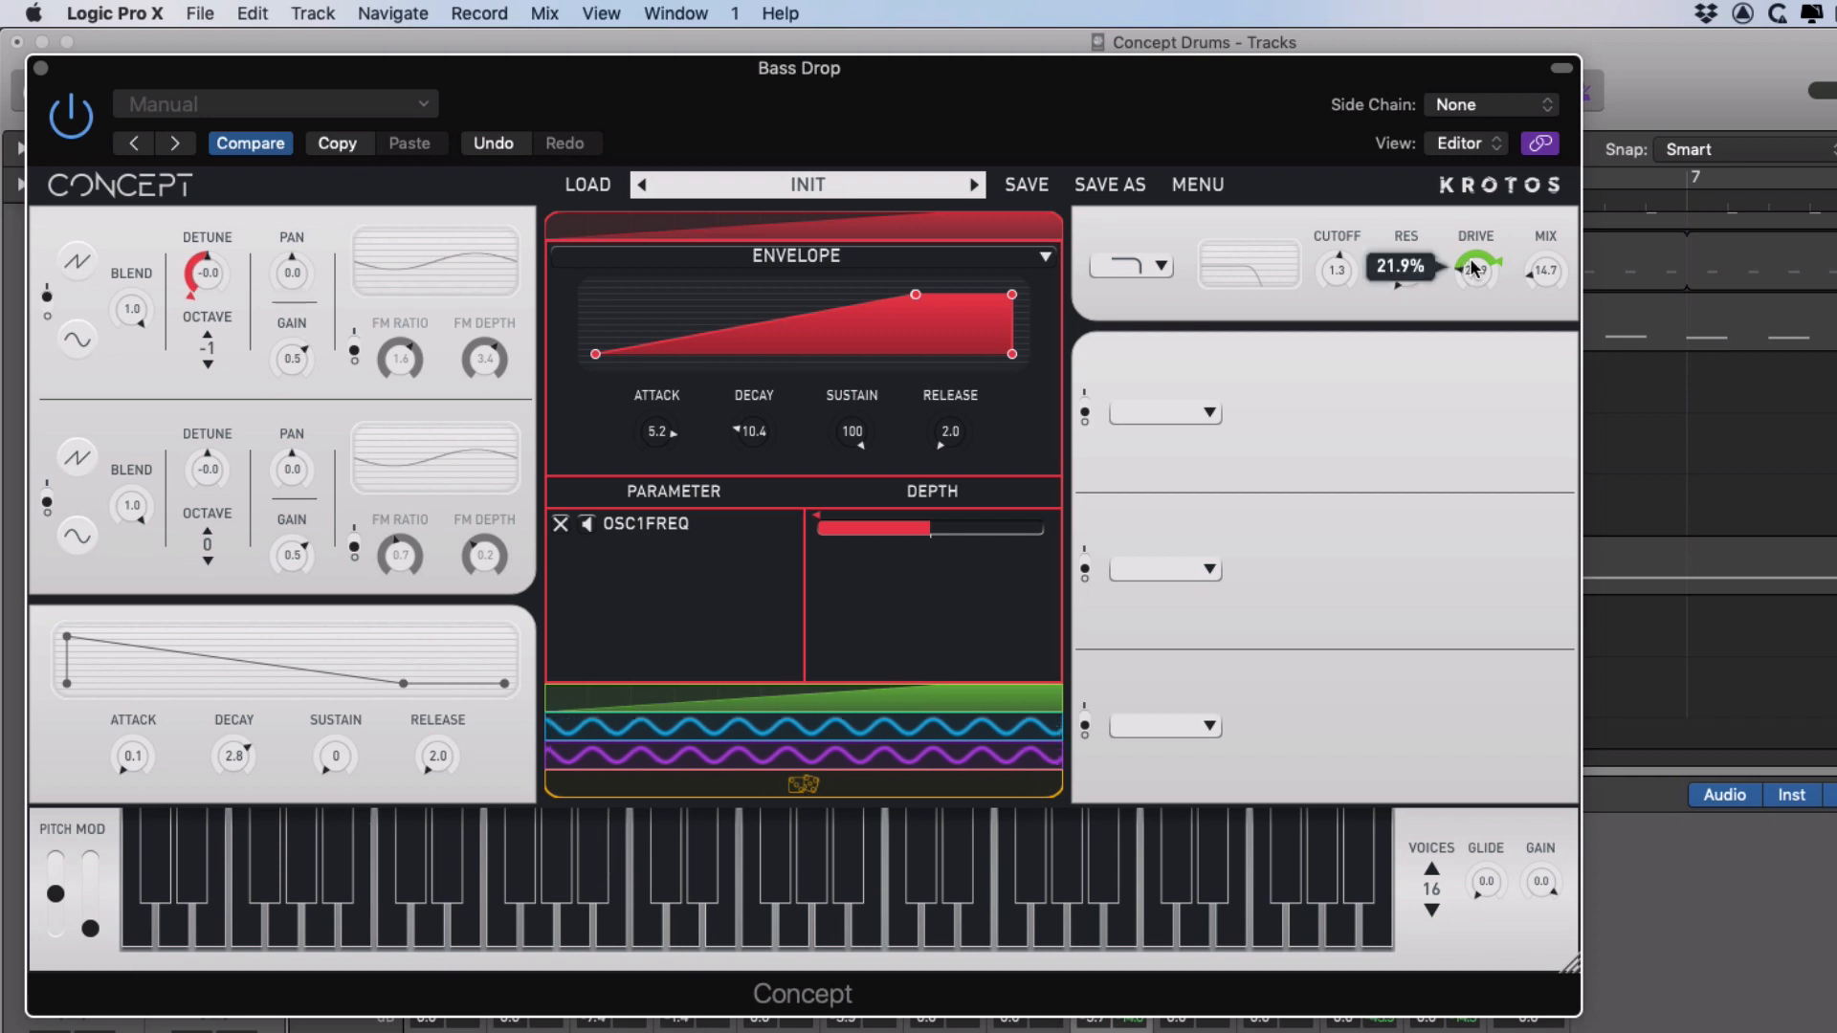
# Step: Expand the green envelope driving FILTERDRIVE, compare the filter Mix at 0.0 and 10.4, and set it to 13.8
pyautogui.click(865, 697)
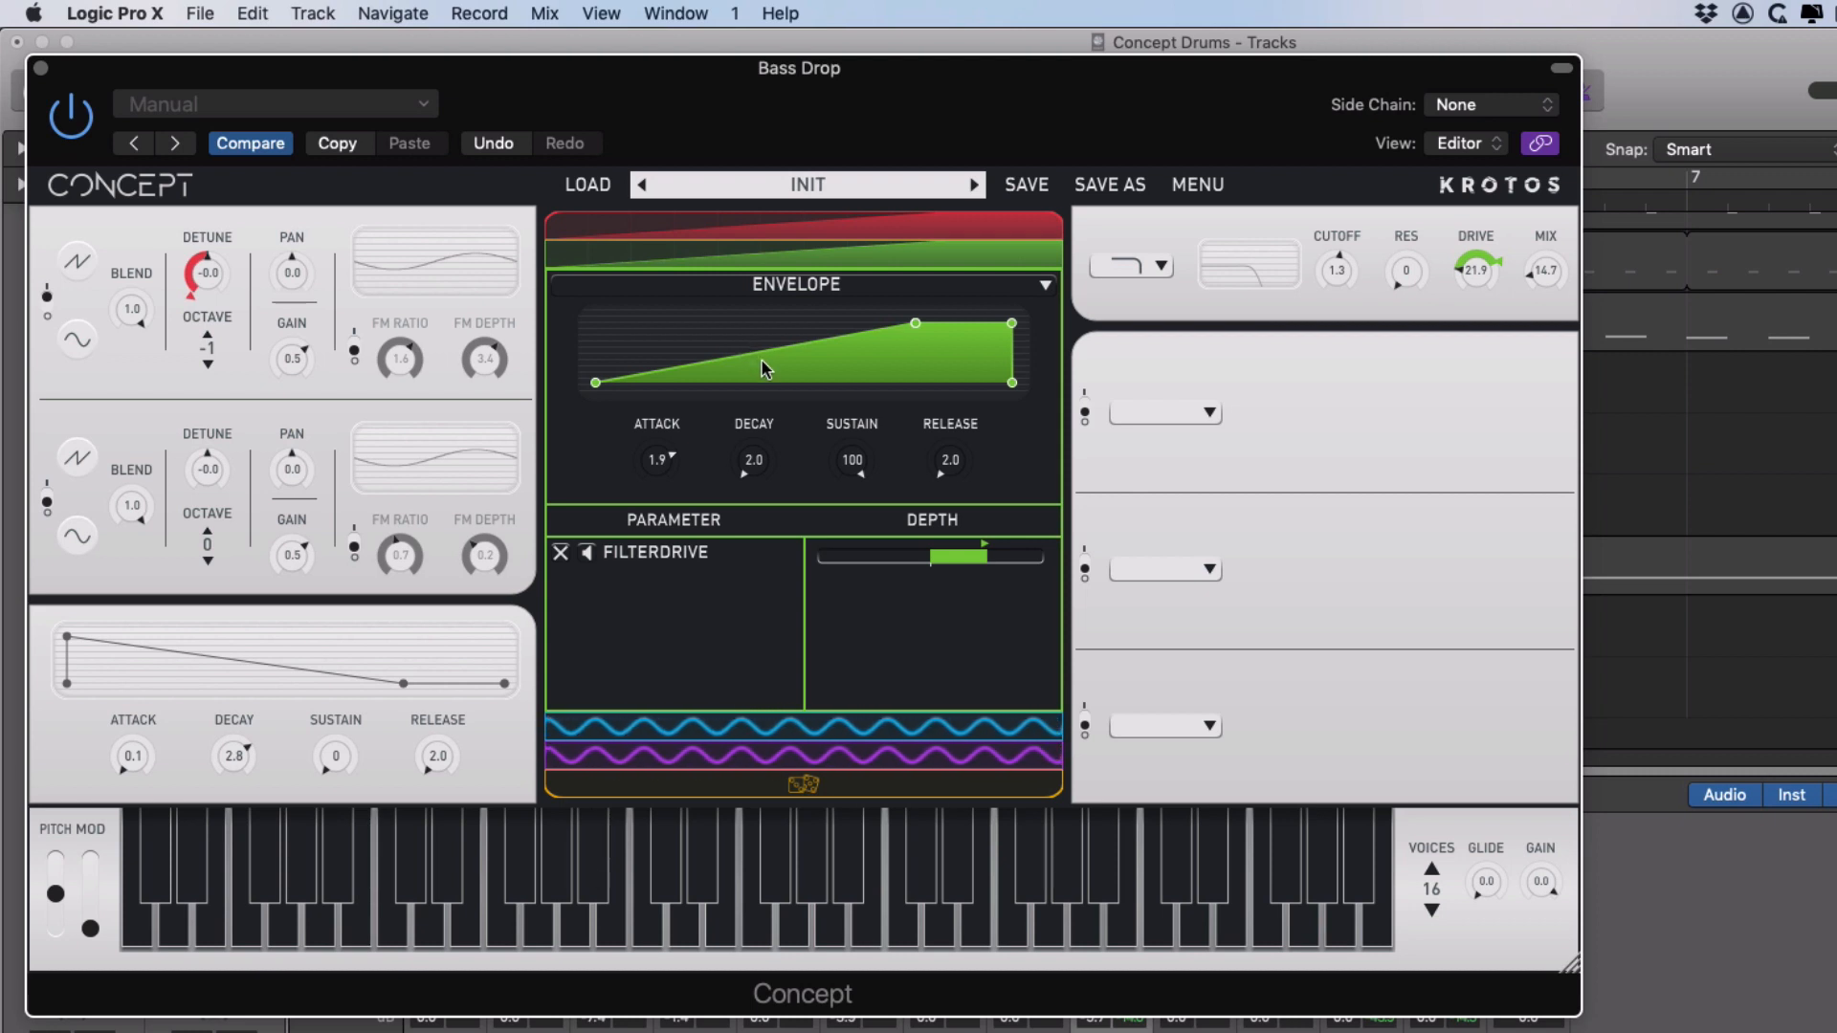
pyautogui.doubleClick(1544, 271)
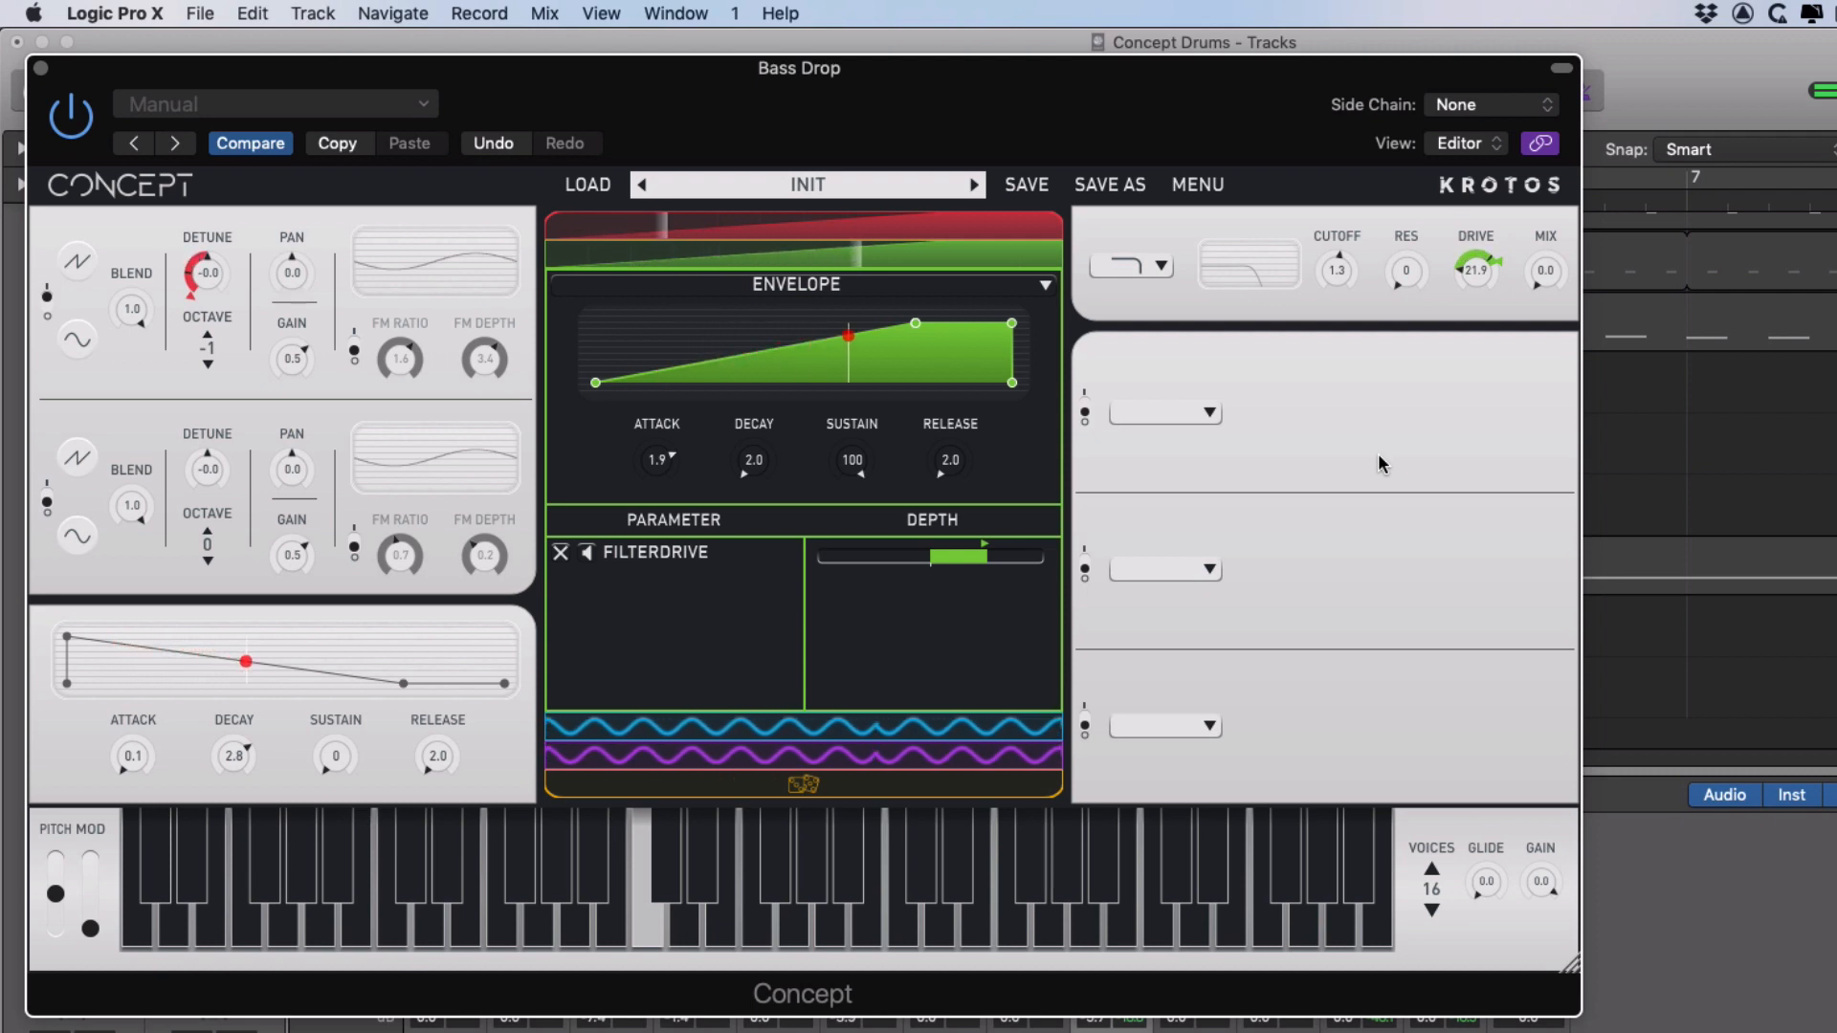
pyautogui.moveTo(1548, 287); pyautogui.dragTo(1534, 252)
pyautogui.moveTo(1475, 272); pyautogui.dragTo(1473, 243)
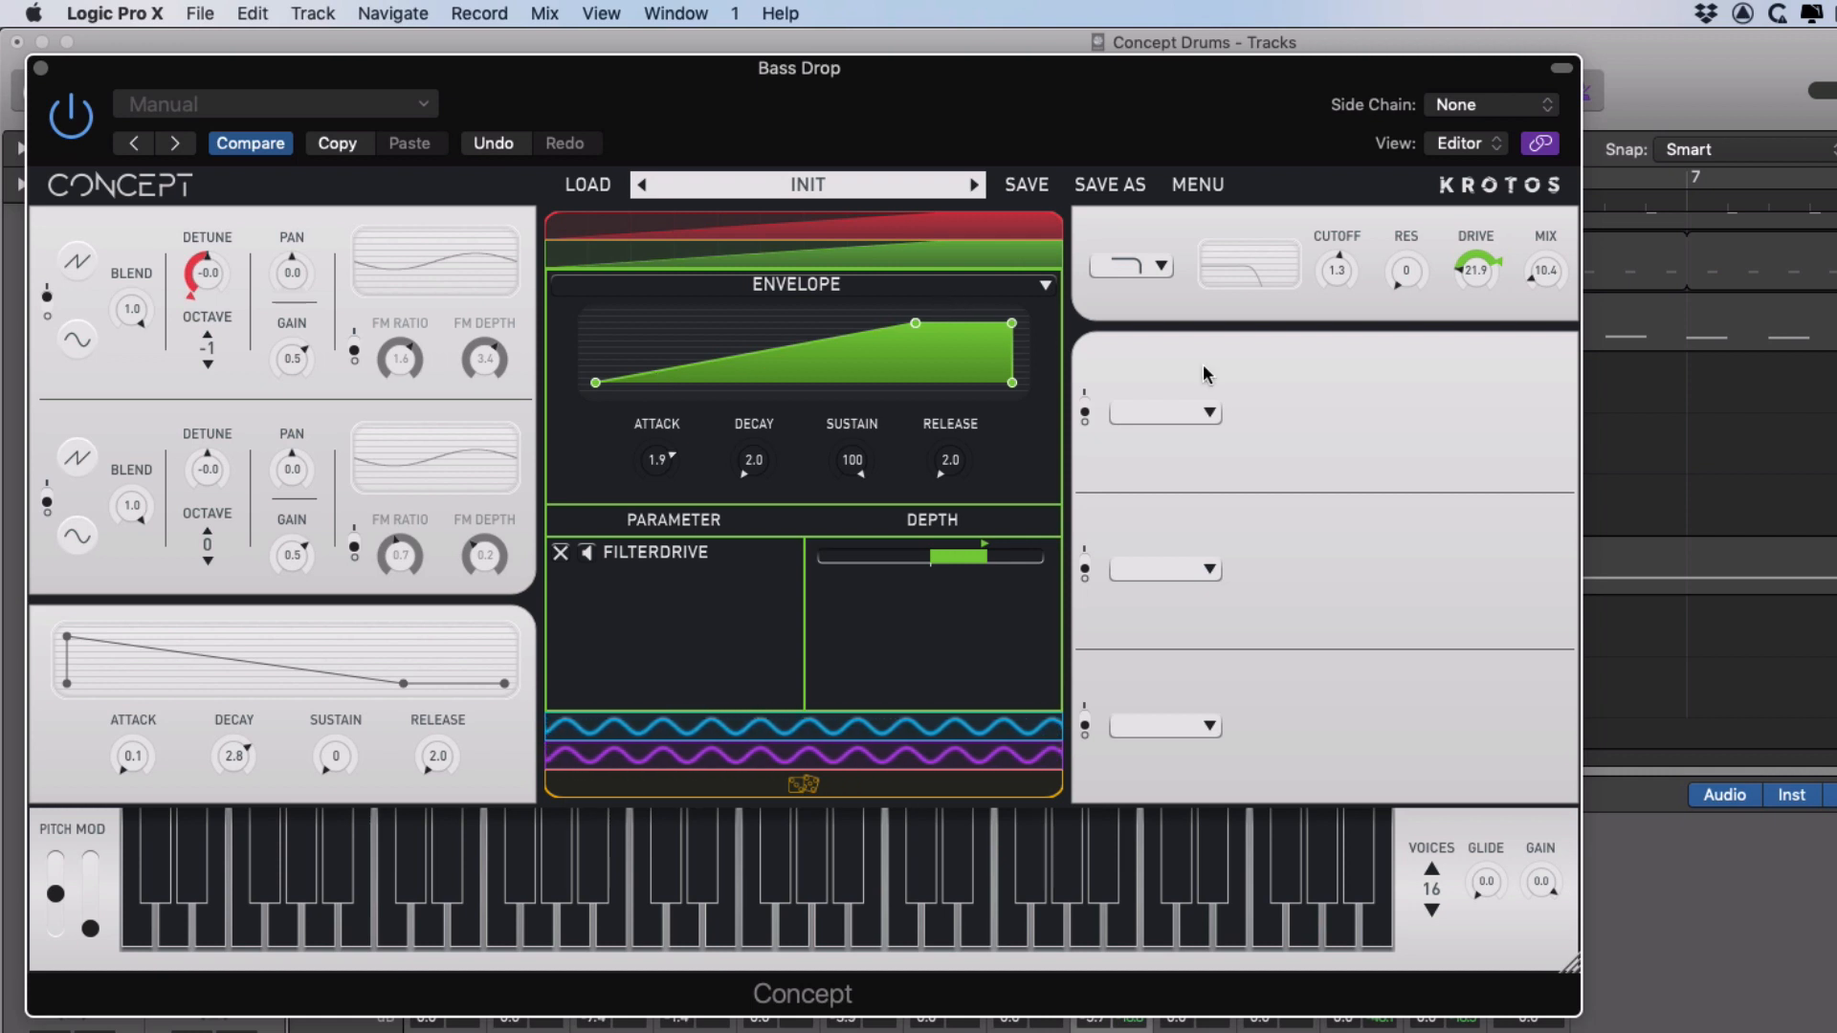
pyautogui.moveTo(1545, 271); pyautogui.dragTo(1542, 285)
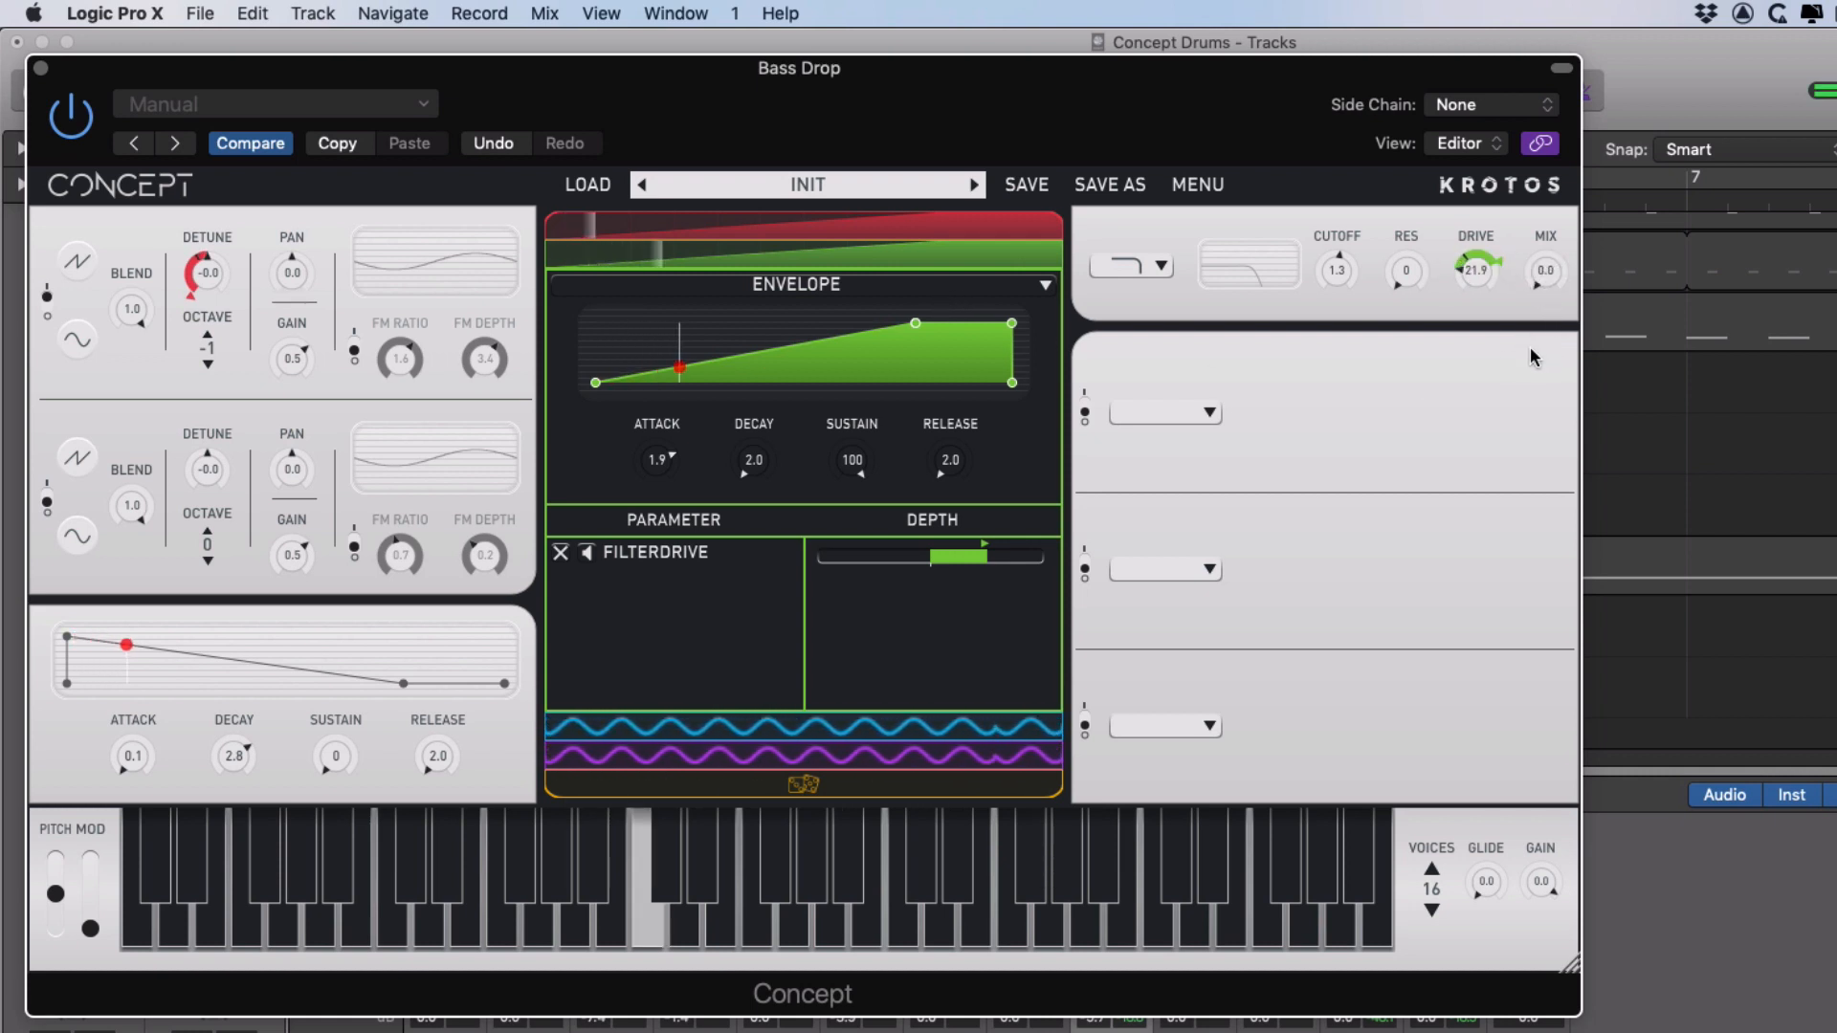
pyautogui.moveTo(1545, 291); pyautogui.dragTo(1541, 244)
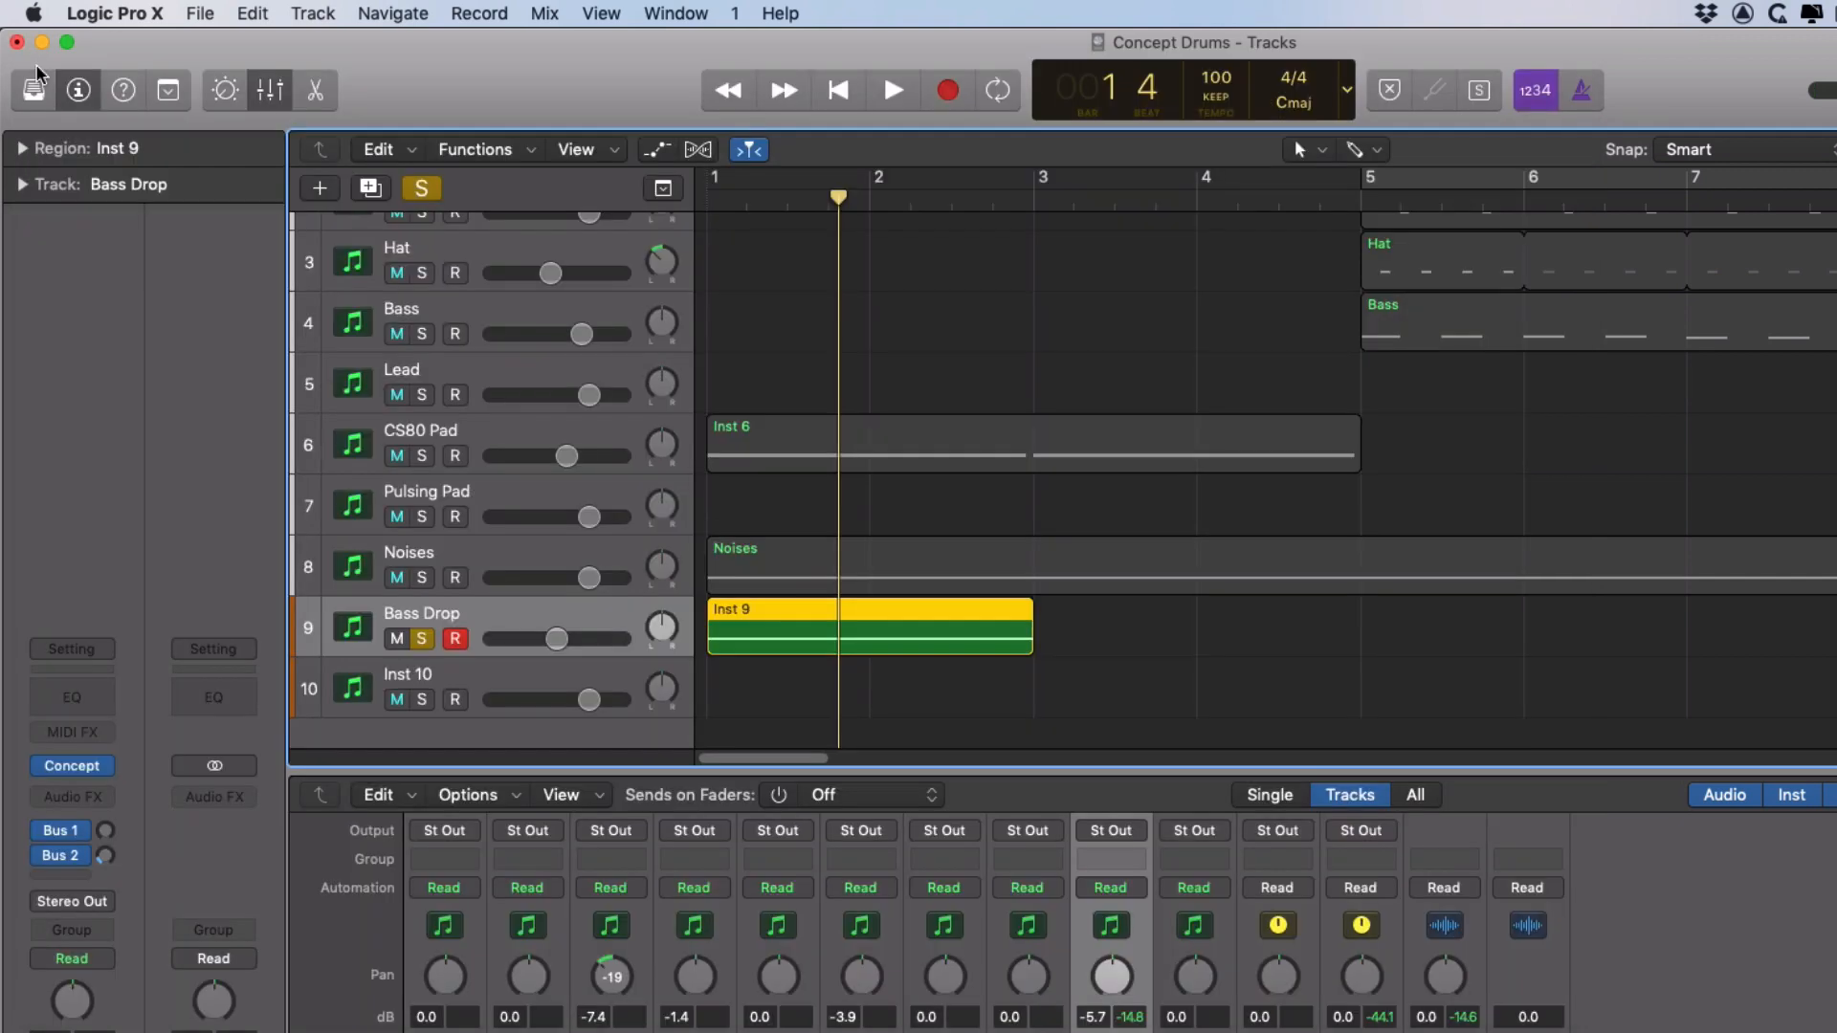
# Step: Close and reopen the Bass Drop track's Concept synth to show all modulators in the collapsed overview
pyautogui.click(40, 67)
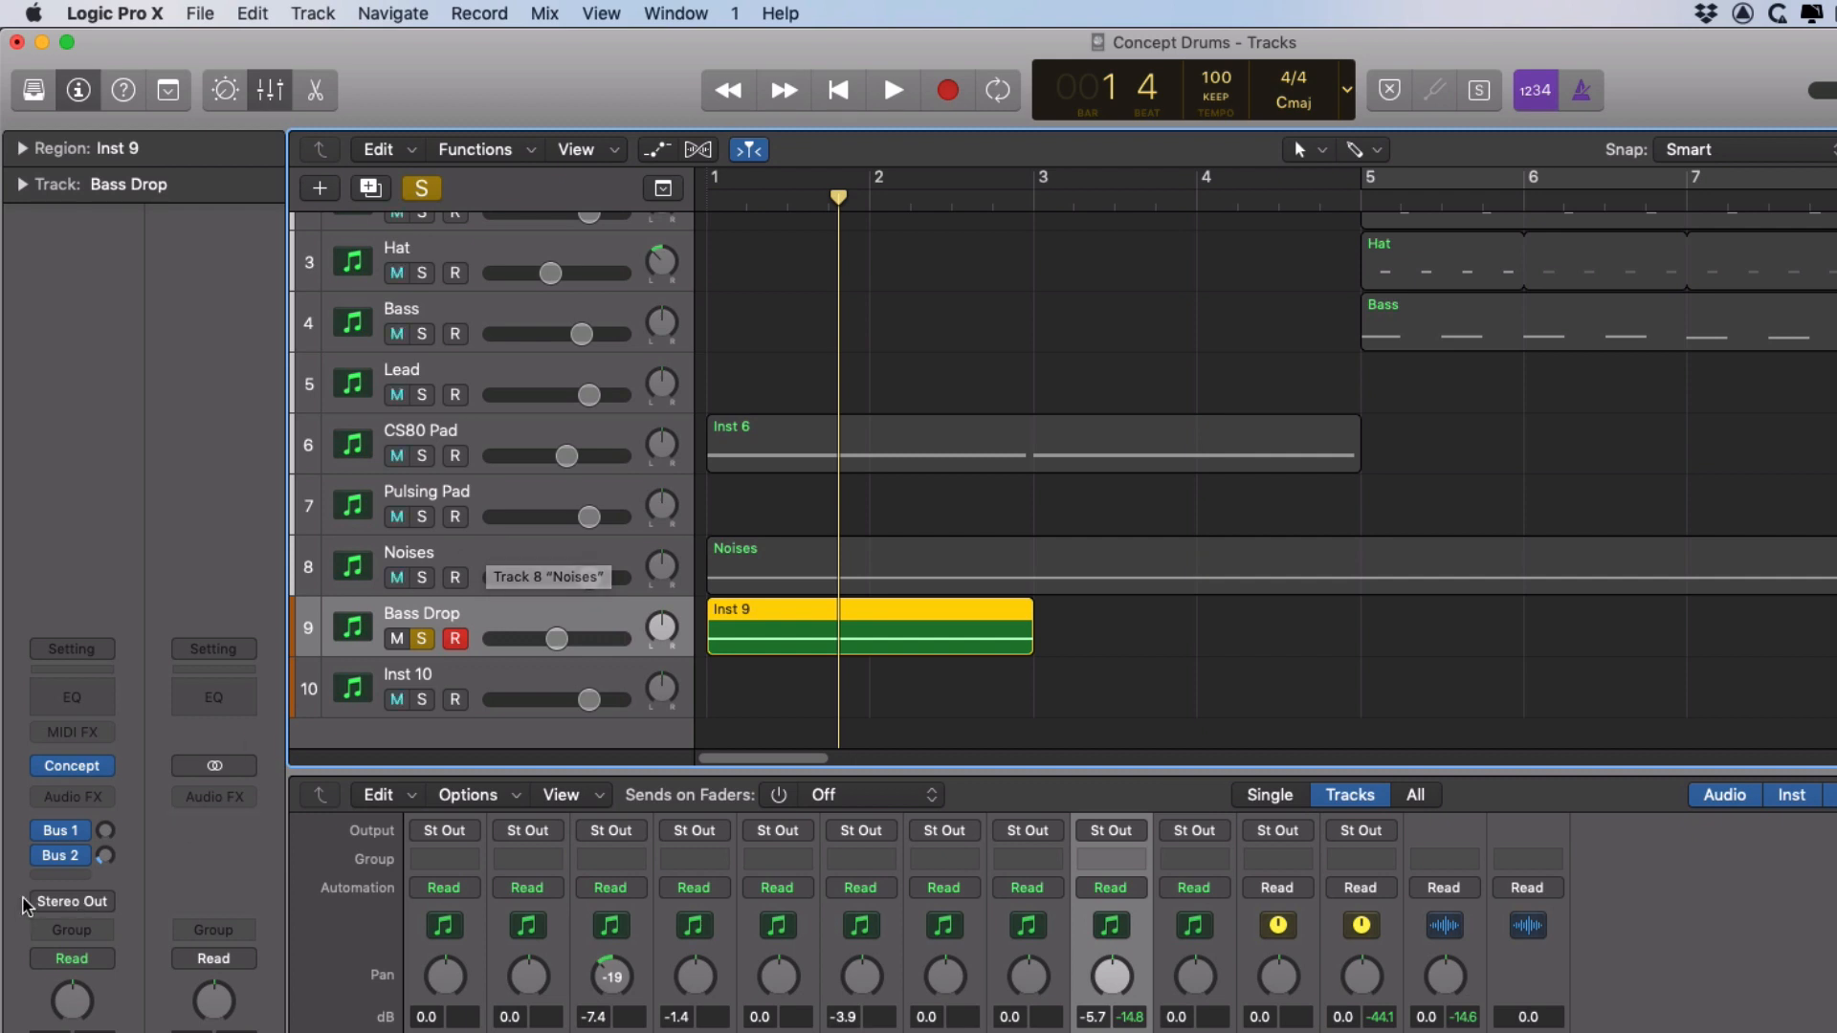
pyautogui.click(71, 765)
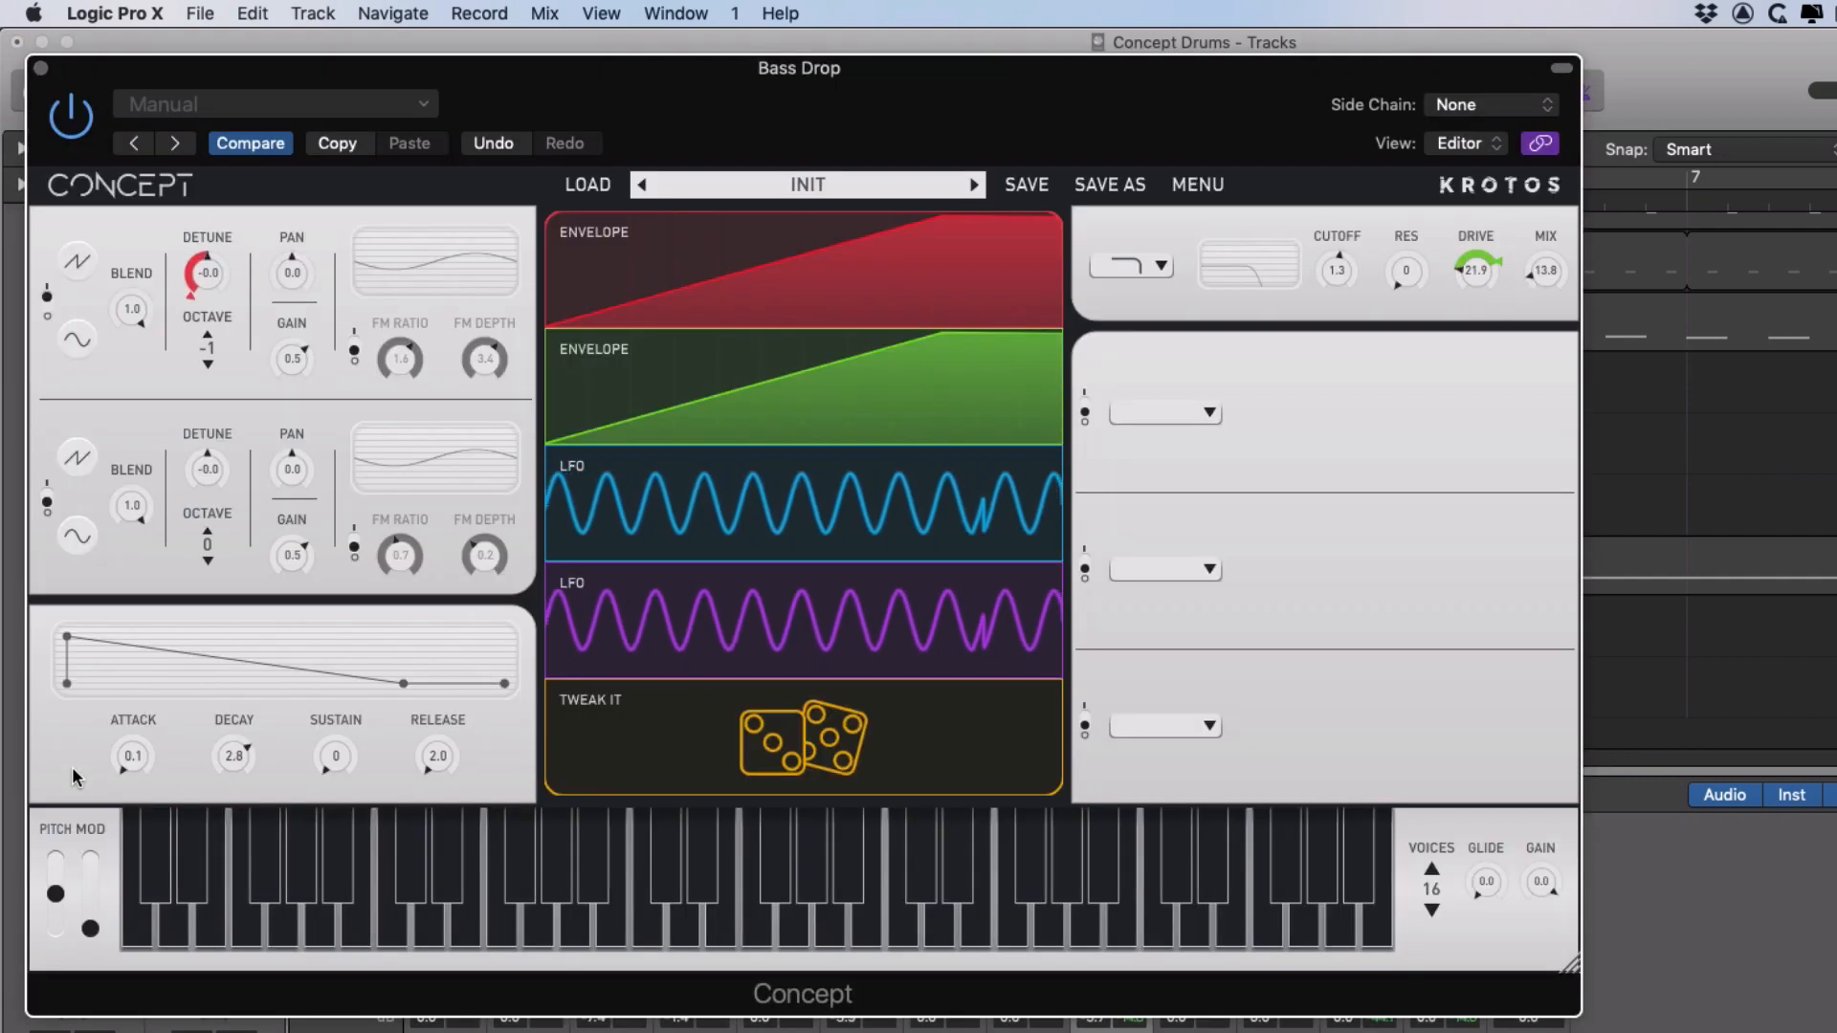